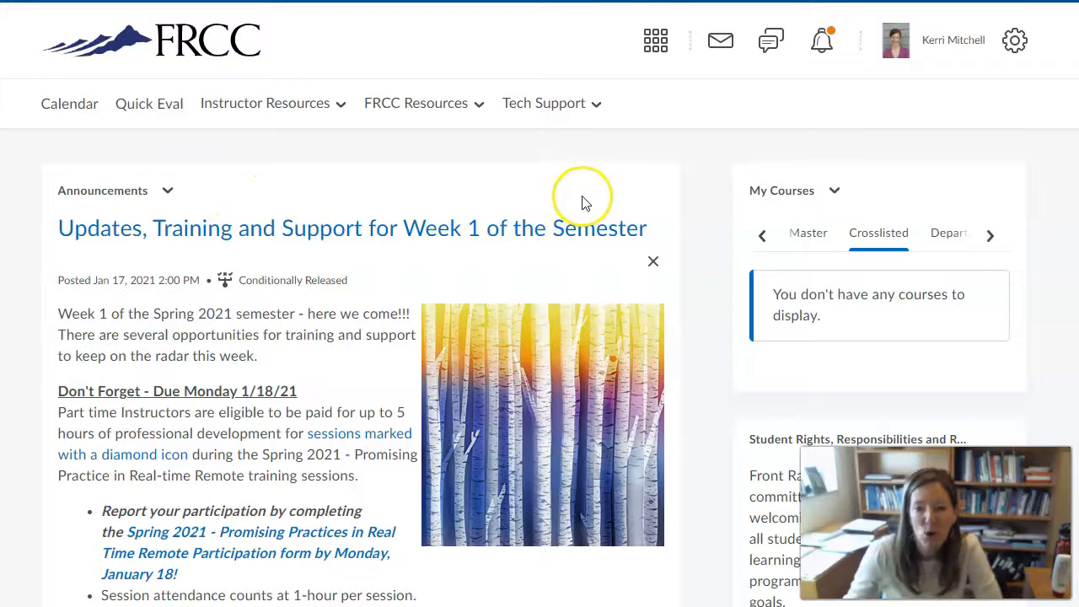
Open the ENG121-PHI112 6CJ English and Ethics Learning Community SP21 course from the course selector
left_click(656, 52)
left_click(729, 226)
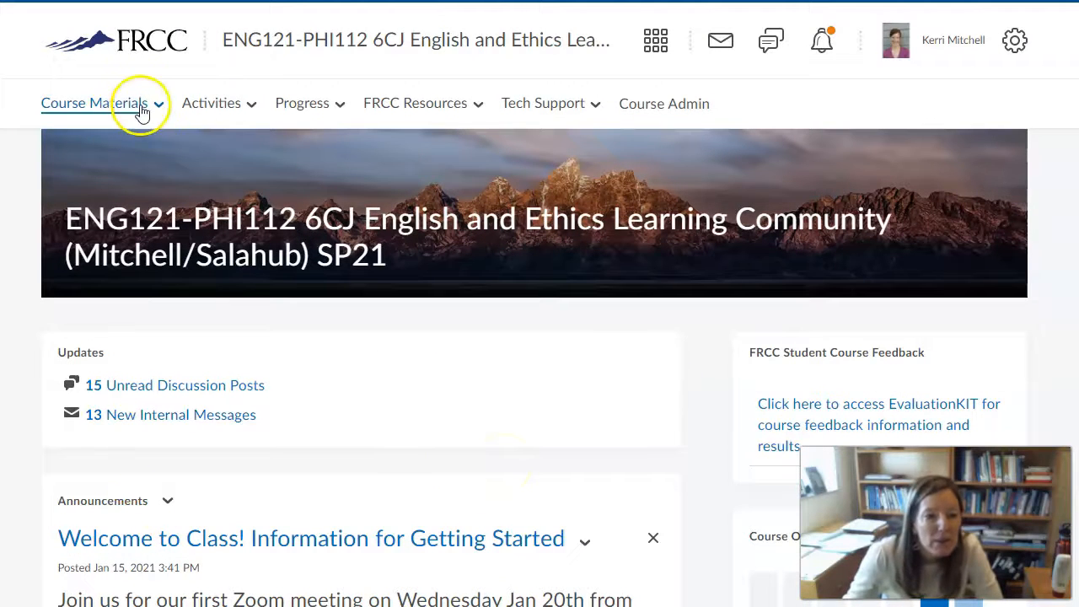
Go to the course Discussions list and scroll down to the Week 2 Open Discussion #2 topic
left_click(193, 104)
left_click(202, 195)
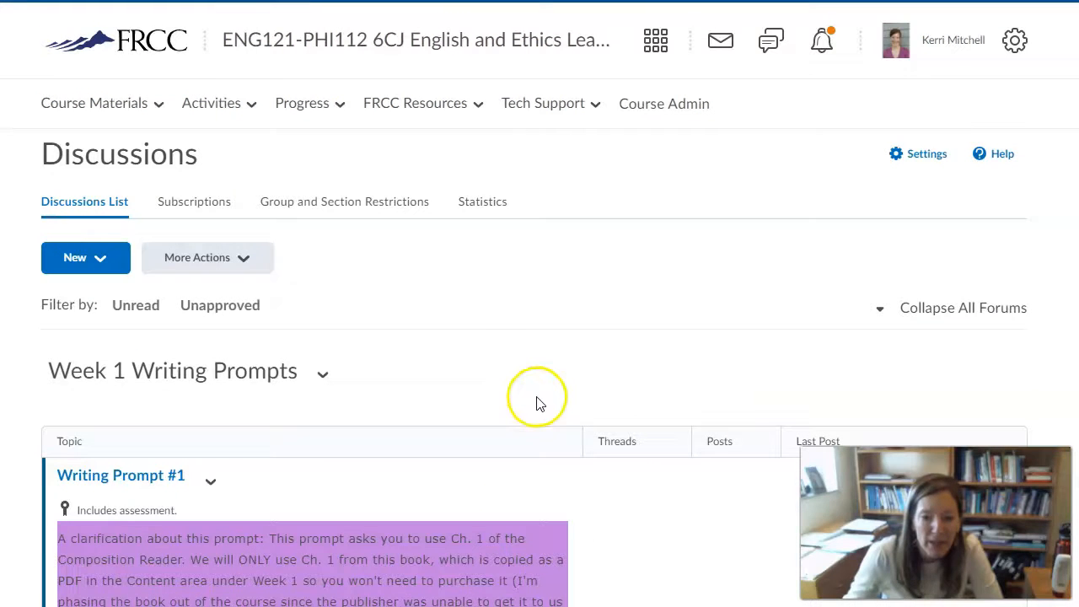
scroll(298, 453, "down", 1)
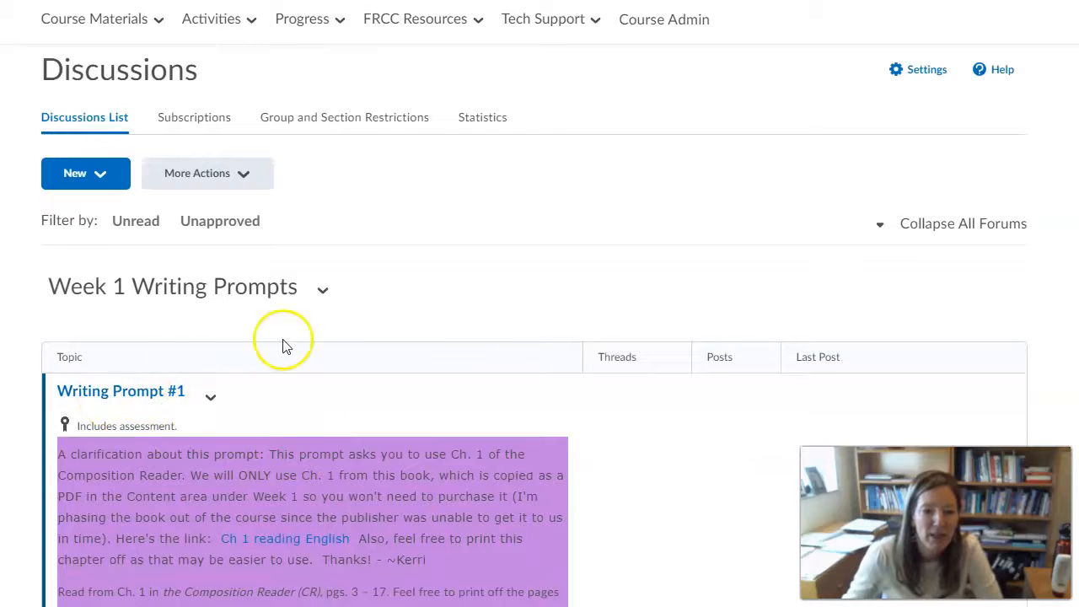
scroll(325, 325, "down", 10)
scroll(325, 325, "down", 4)
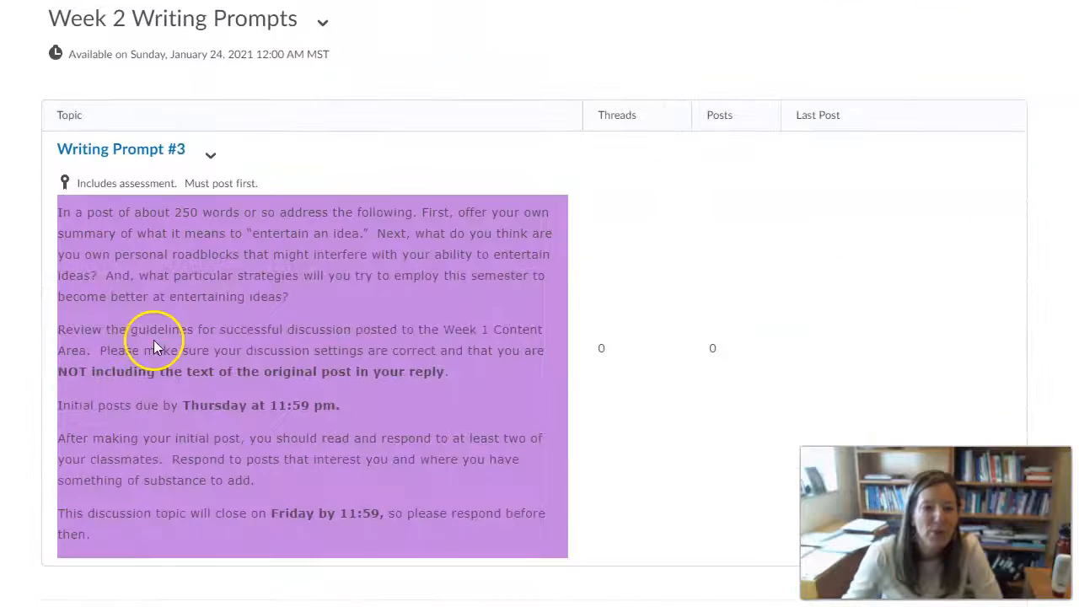
scroll(265, 241, "down", 6)
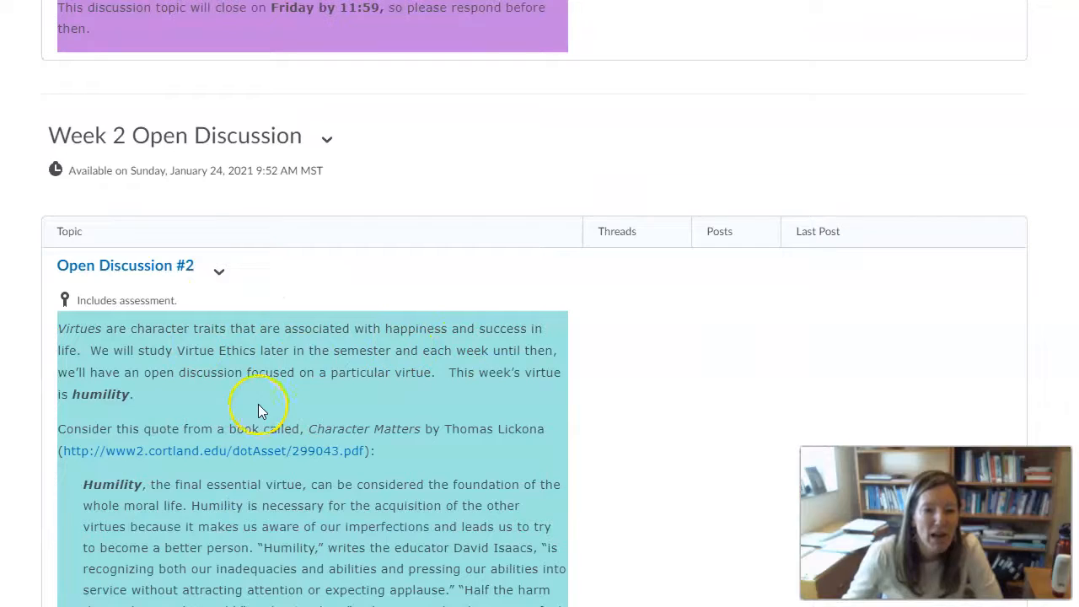
scroll(258, 403, "down", 2)
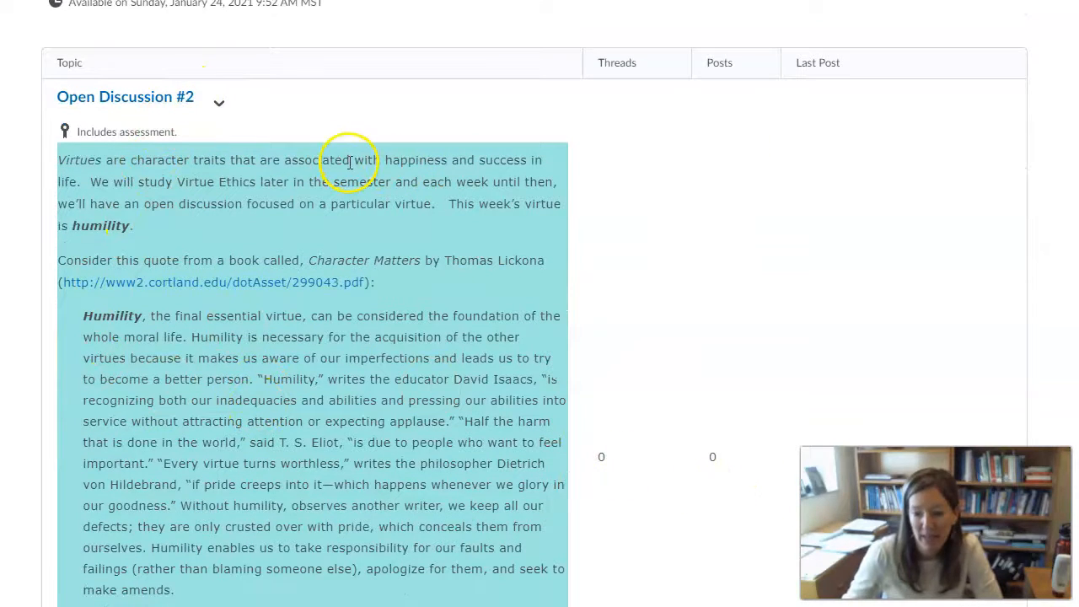
Edit Open Discussion #2, trying the Group or section topic option but declining the change
left_click(222, 105)
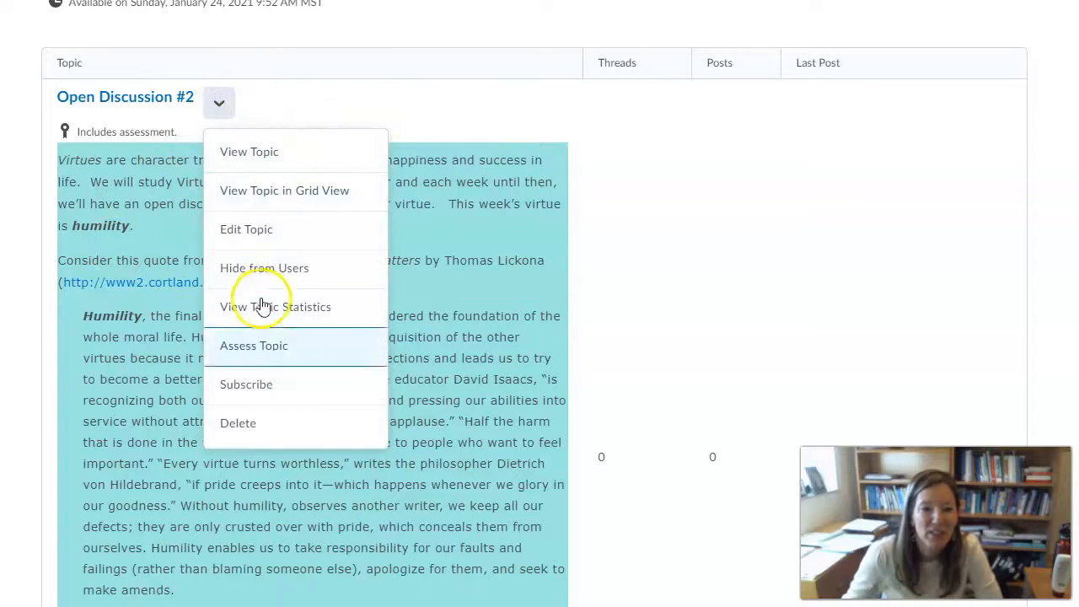
left_click(283, 240)
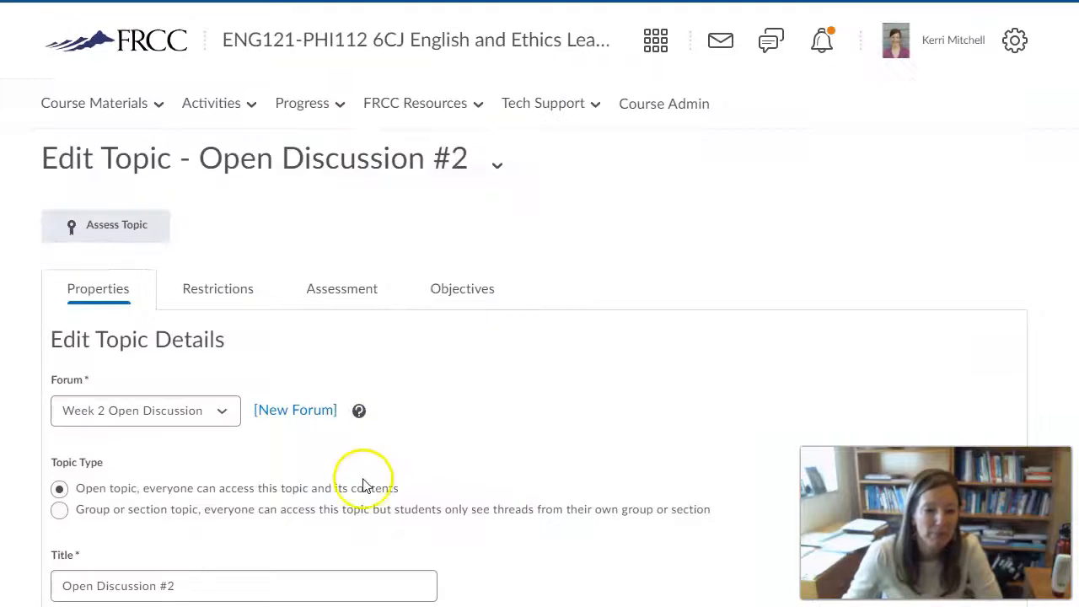
scroll(361, 474, "down", 3)
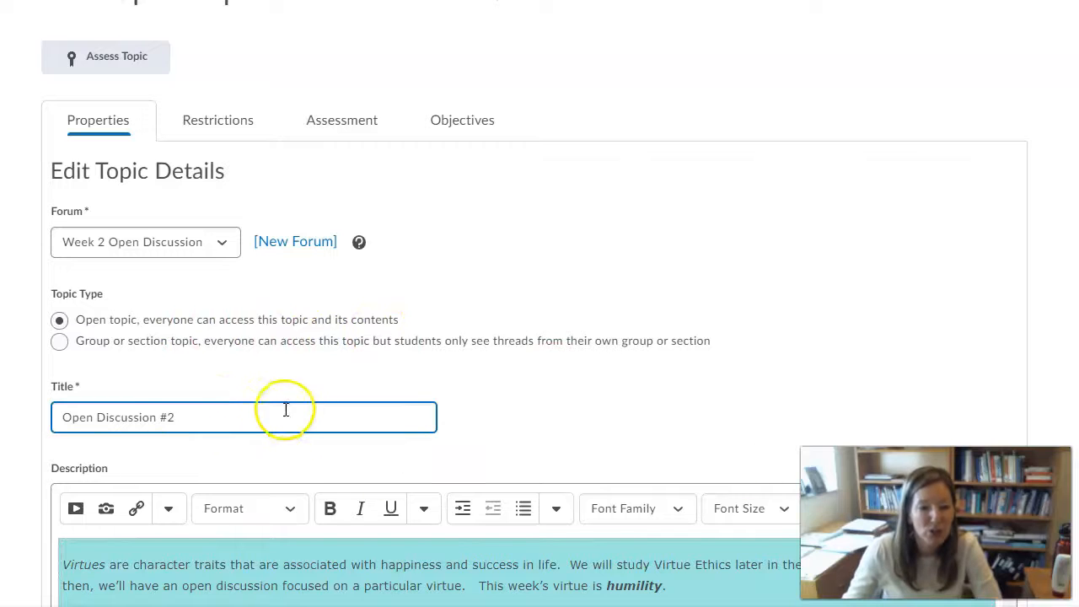
left_click(59, 341)
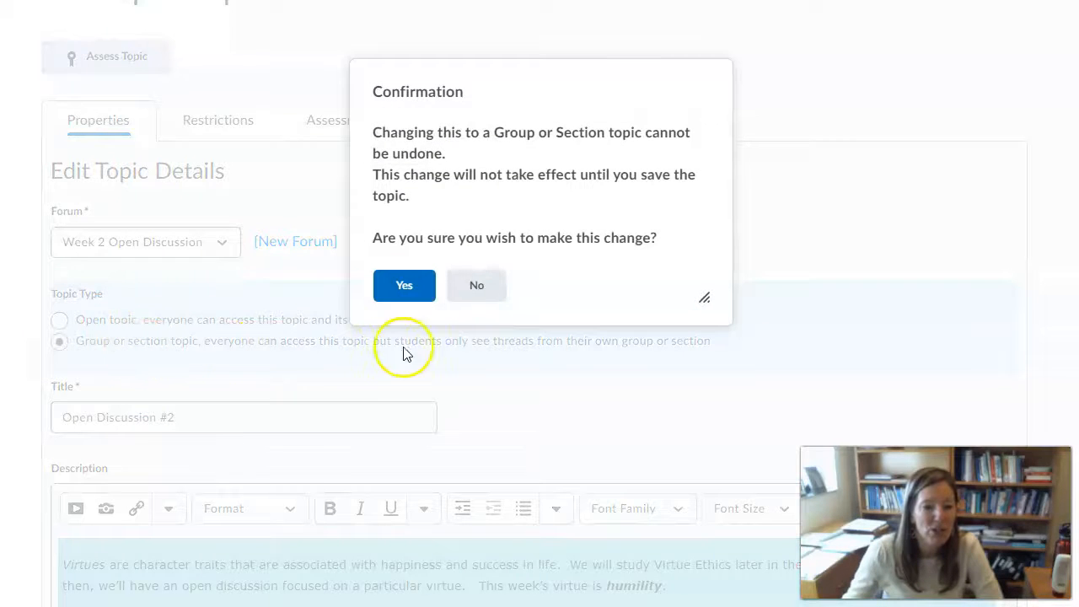
left_click(493, 290)
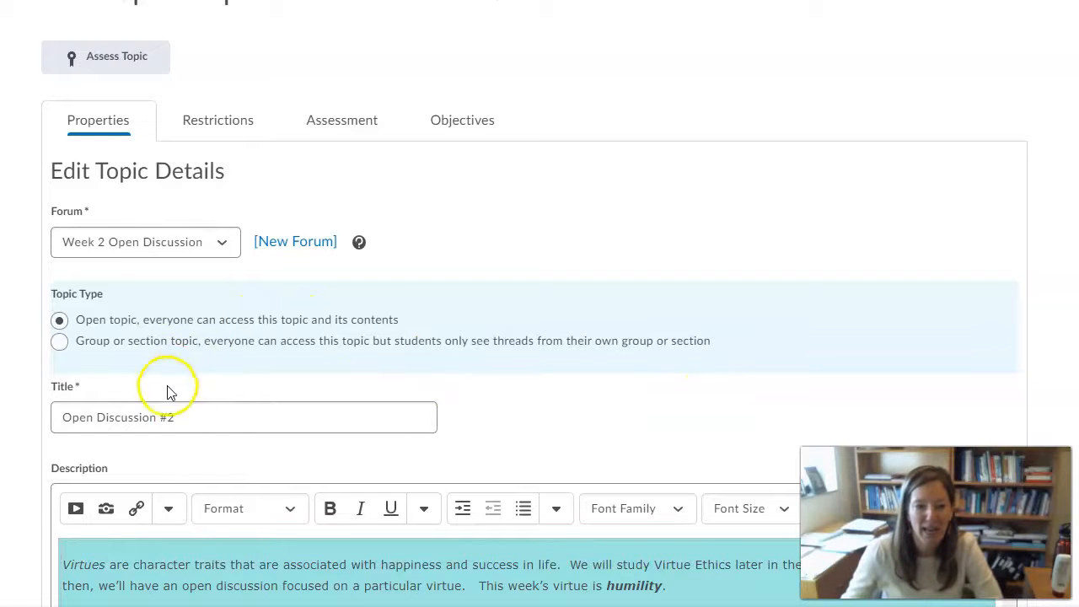
left_click(59, 342)
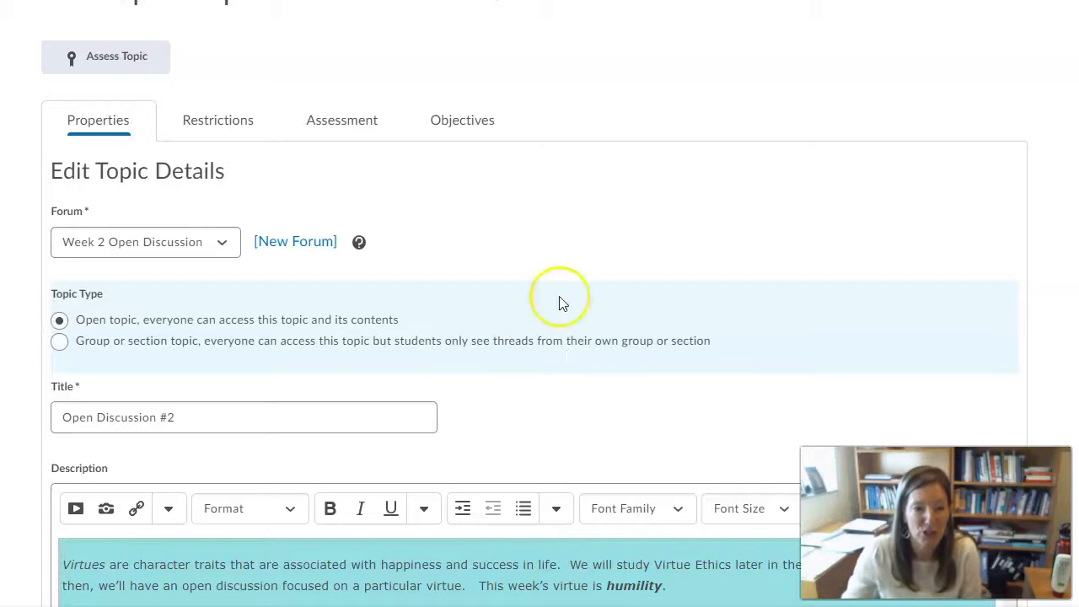
scroll(562, 302, "up", 2)
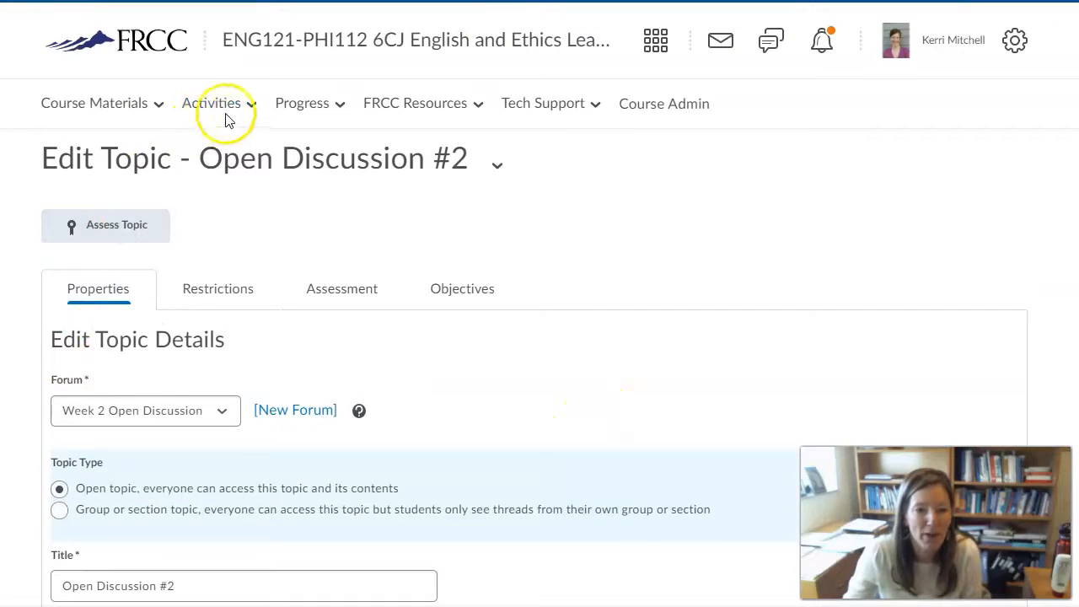
Go to Activities > Groups and start a New Category, selecting the Category Name field
left_click(250, 109)
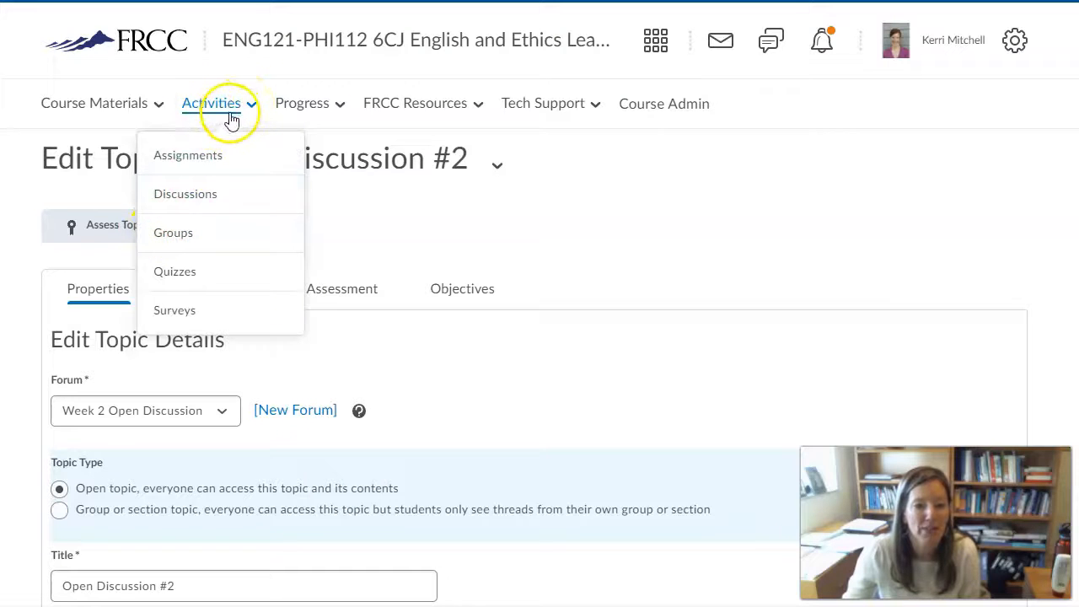
left_click(179, 237)
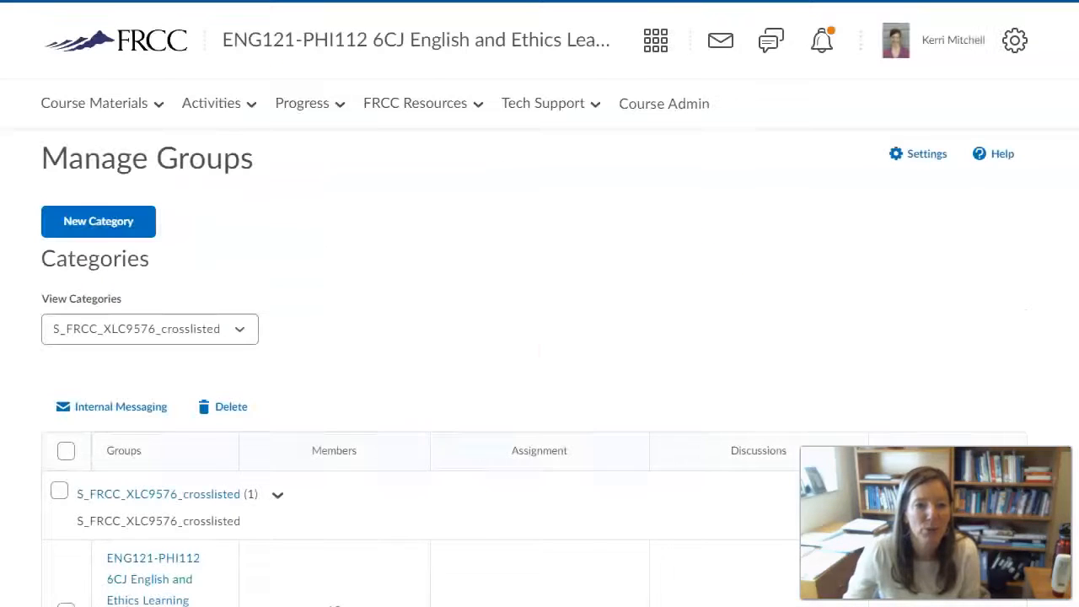
scroll(568, 310, "down", 1)
scroll(568, 310, "up", 1)
left_click(96, 221)
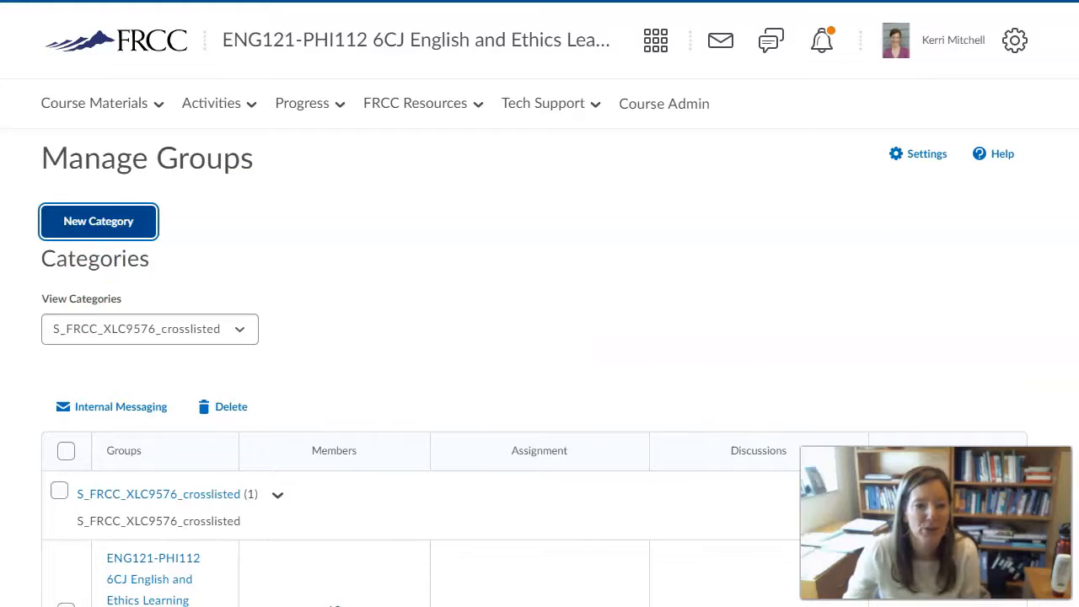
left_click(157, 300)
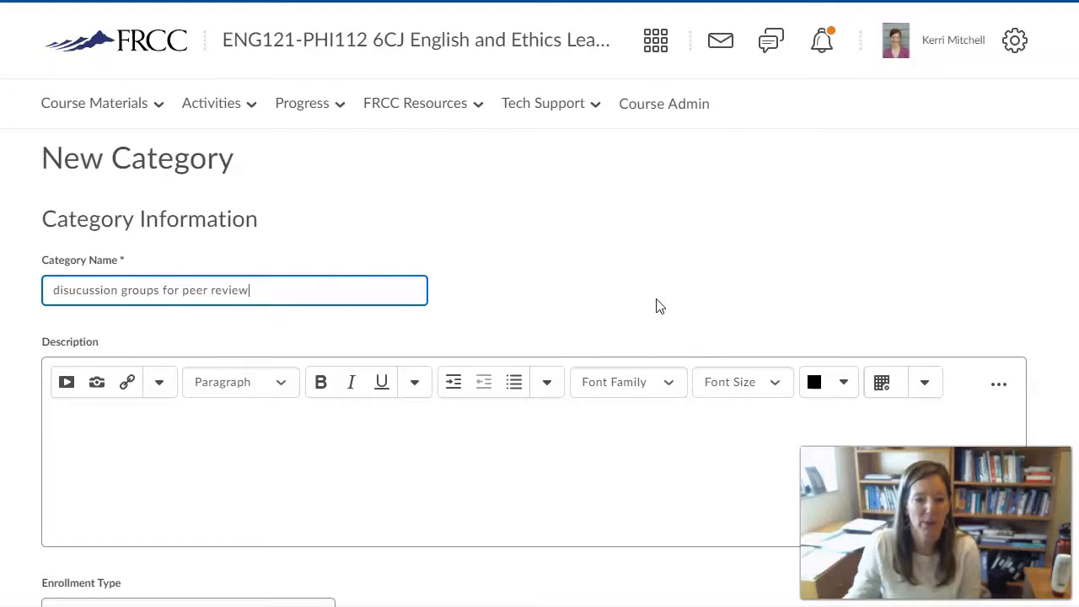
Scroll down the new category form and view the Enrollment Type options
scroll(491, 337, "down", 2)
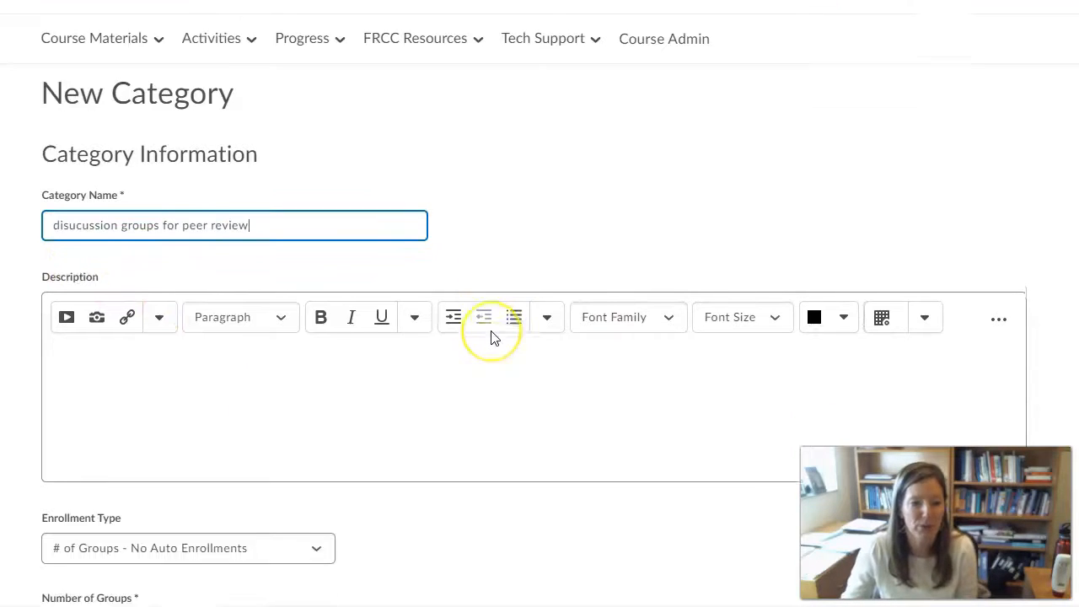
scroll(493, 337, "down", 1)
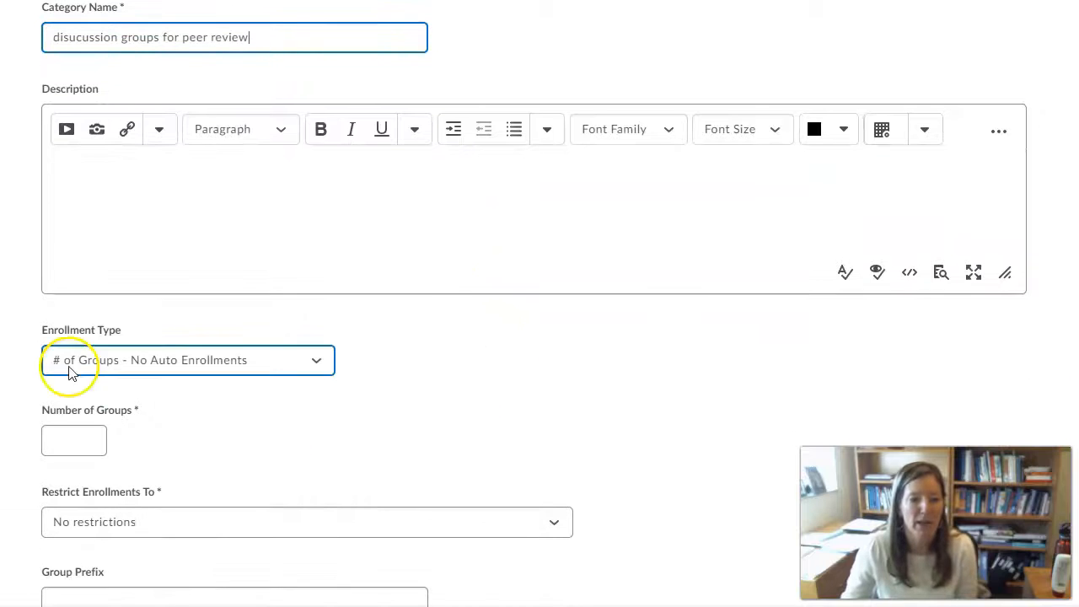
left_click(317, 364)
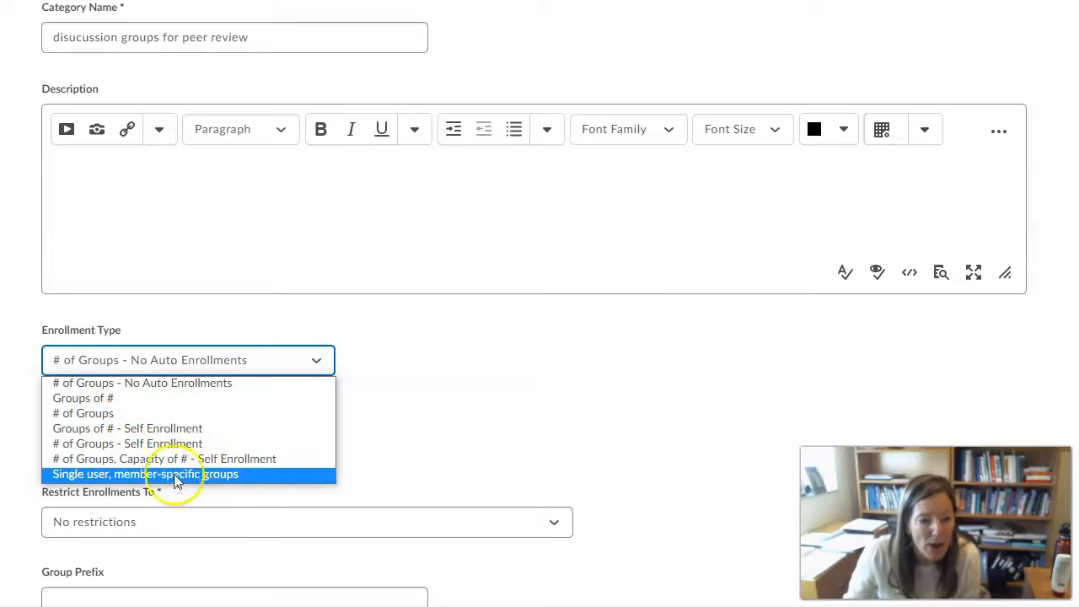
Keep '# of Groups - No Auto Enrollments', set 4 groups, and leave enrollments unrestricted
left_click(124, 384)
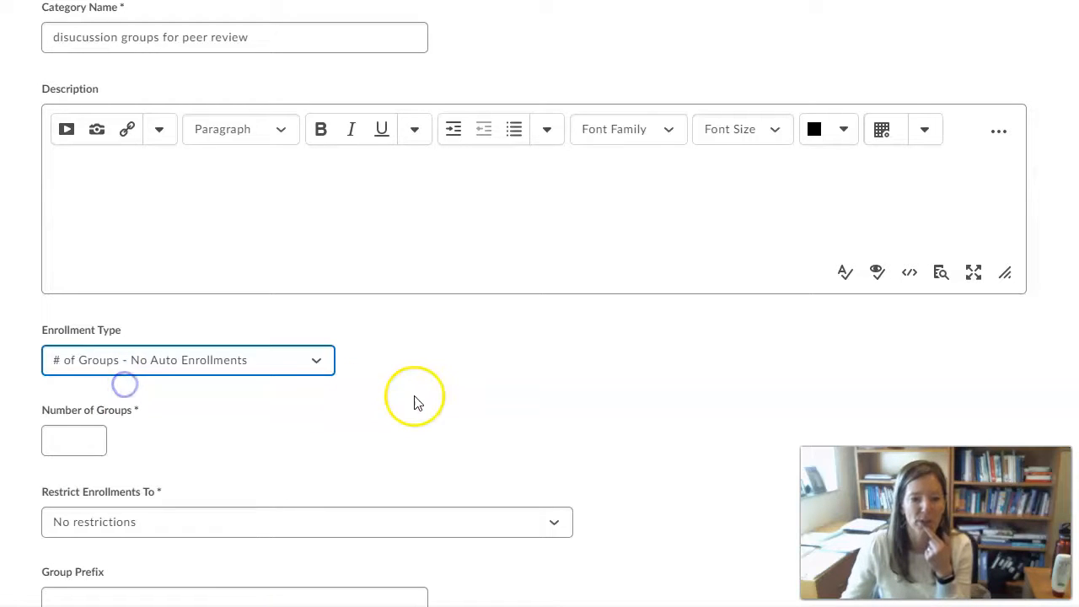
left_click(93, 434)
left_click(93, 435)
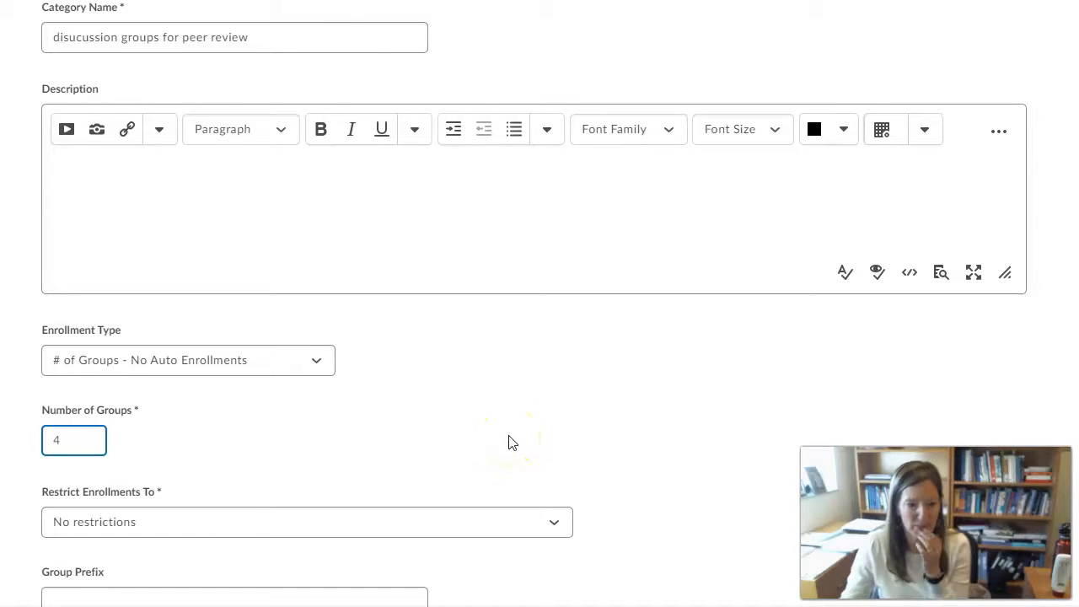
scroll(482, 438, "down", 2)
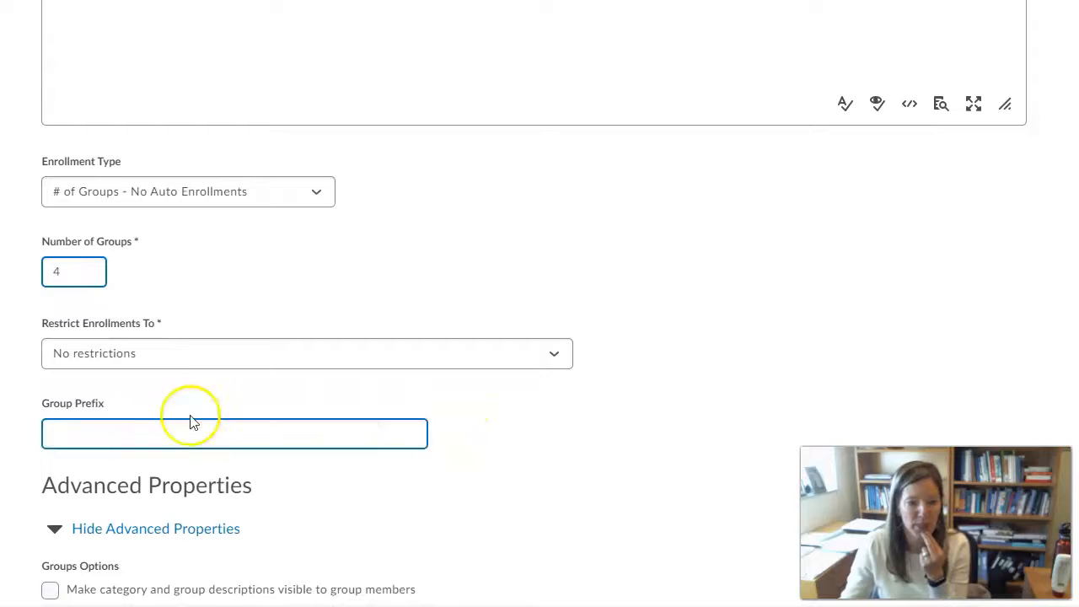
left_click(559, 362)
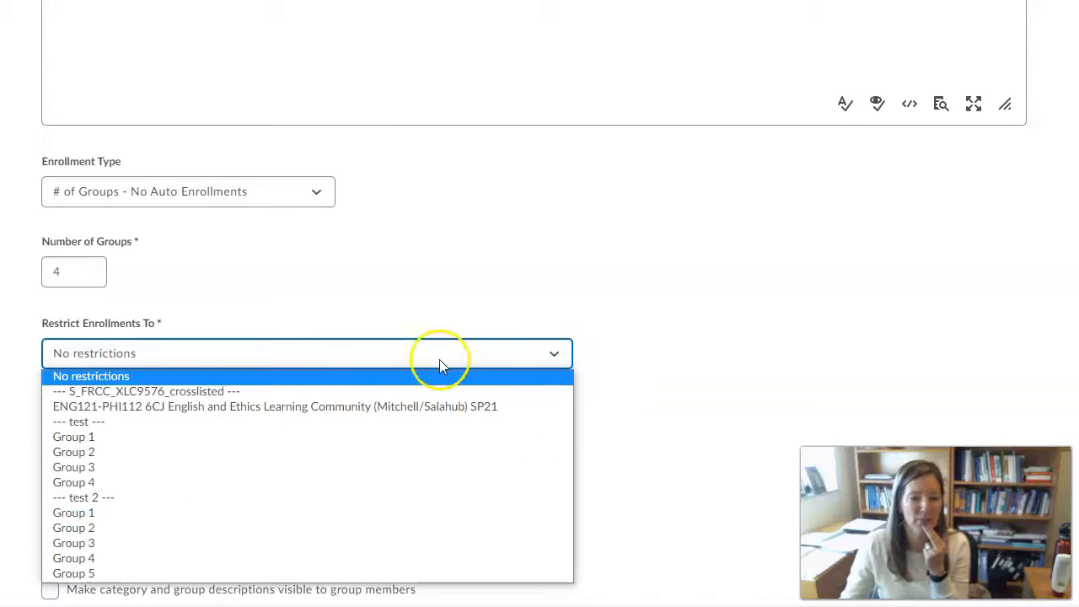
left_click(375, 297)
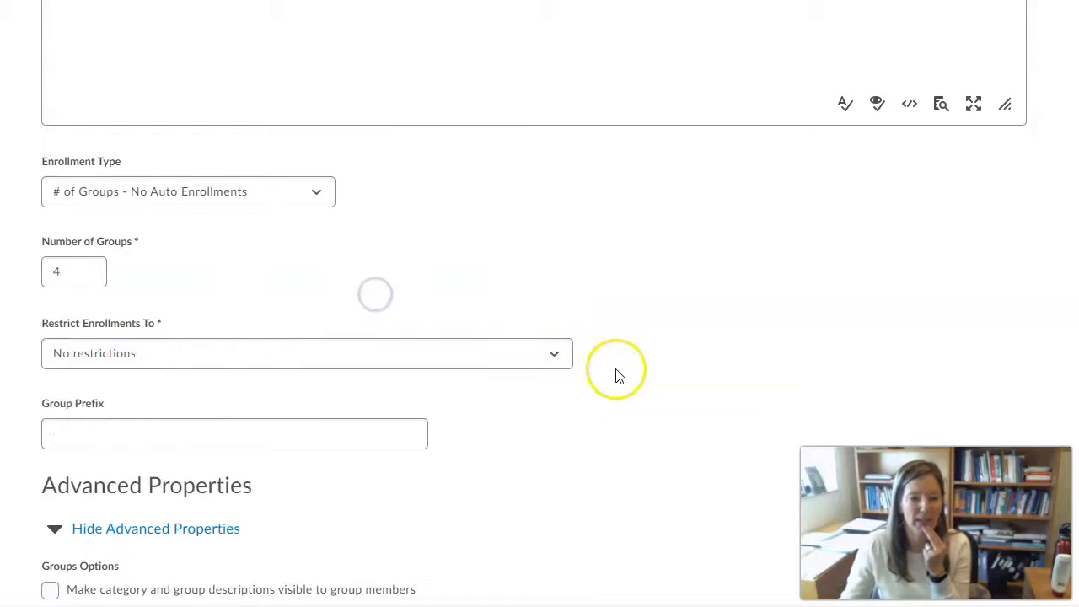
scroll(269, 388, "down", 2)
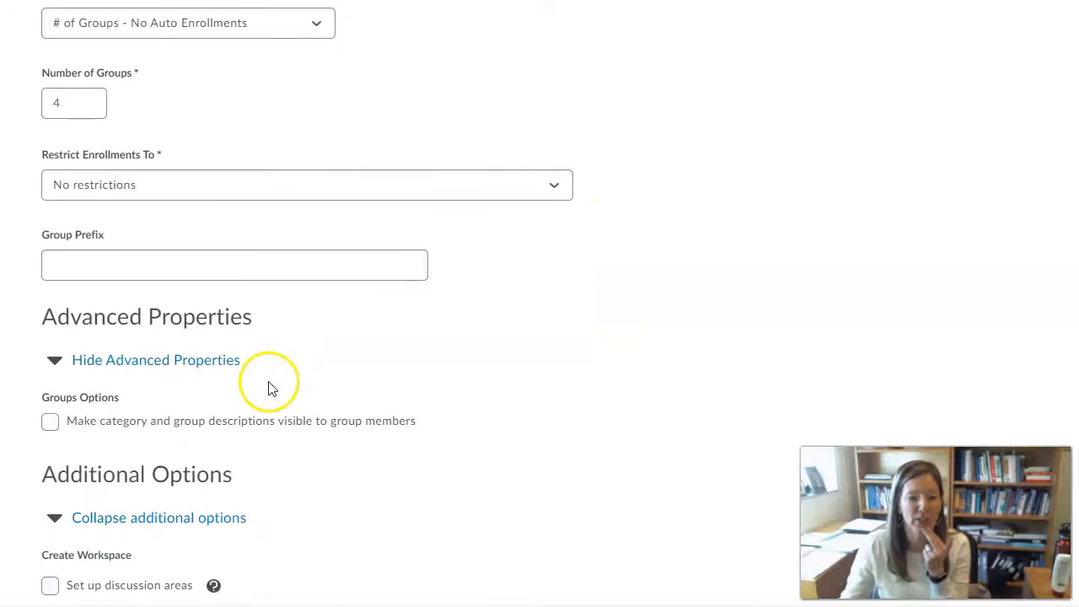
scroll(470, 414, "down", 2)
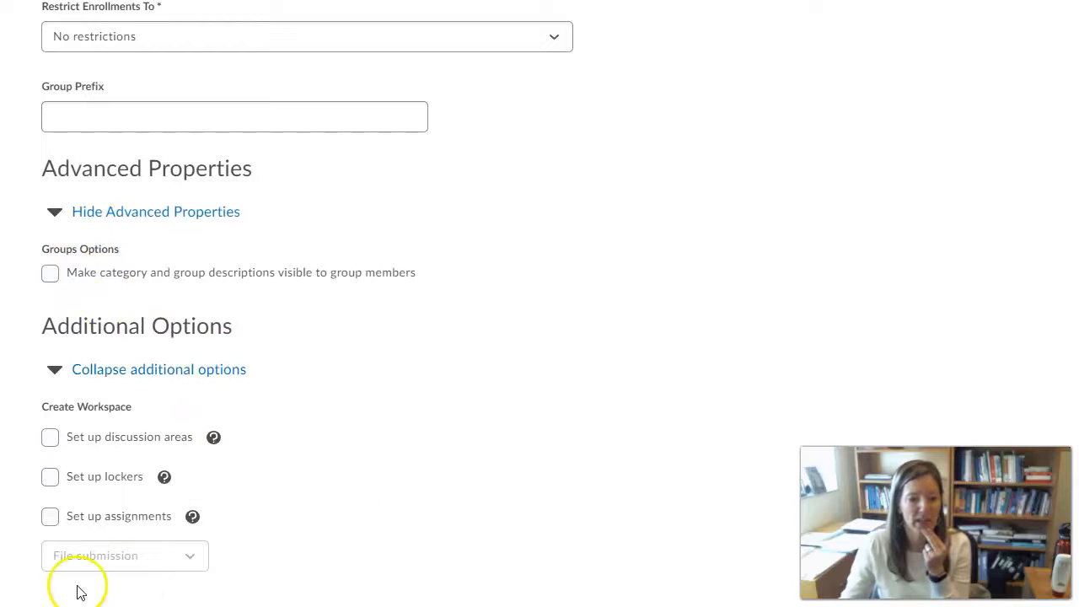
Save the category, creating empty Groups 1 to 4
left_click(106, 580)
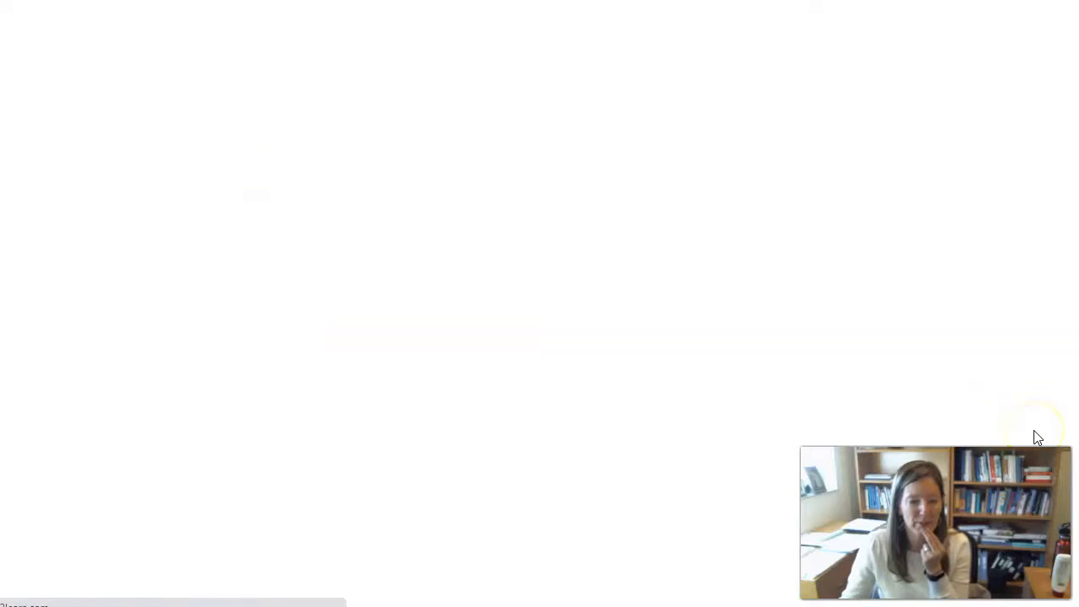
scroll(510, 287, "down", 1)
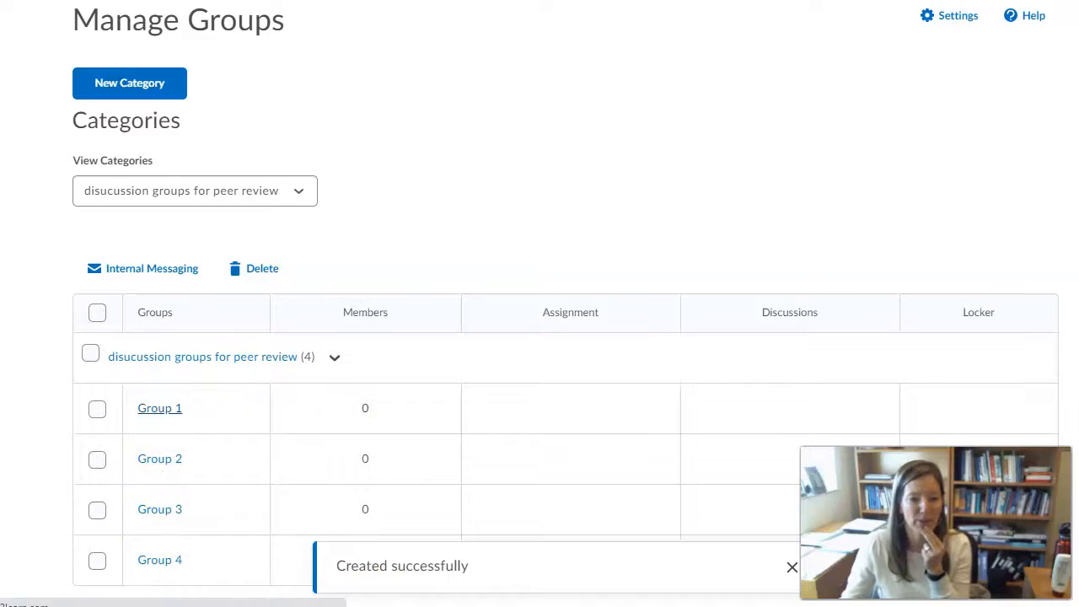
Enroll three students into Group 1
left_click(159, 408)
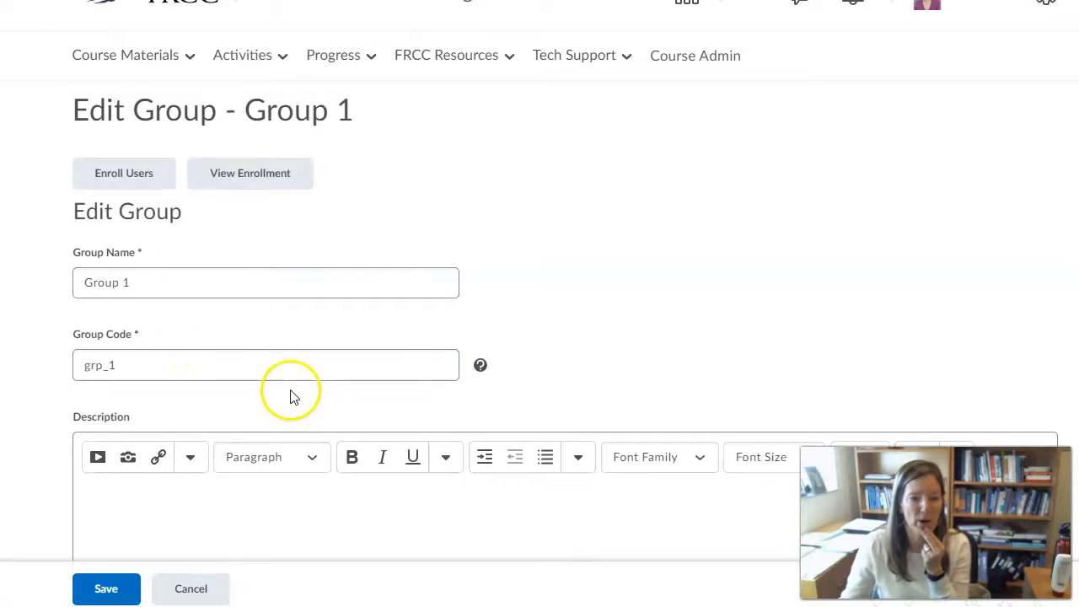
scroll(290, 391, "down", 2)
scroll(291, 391, "up", 2)
left_click(144, 175)
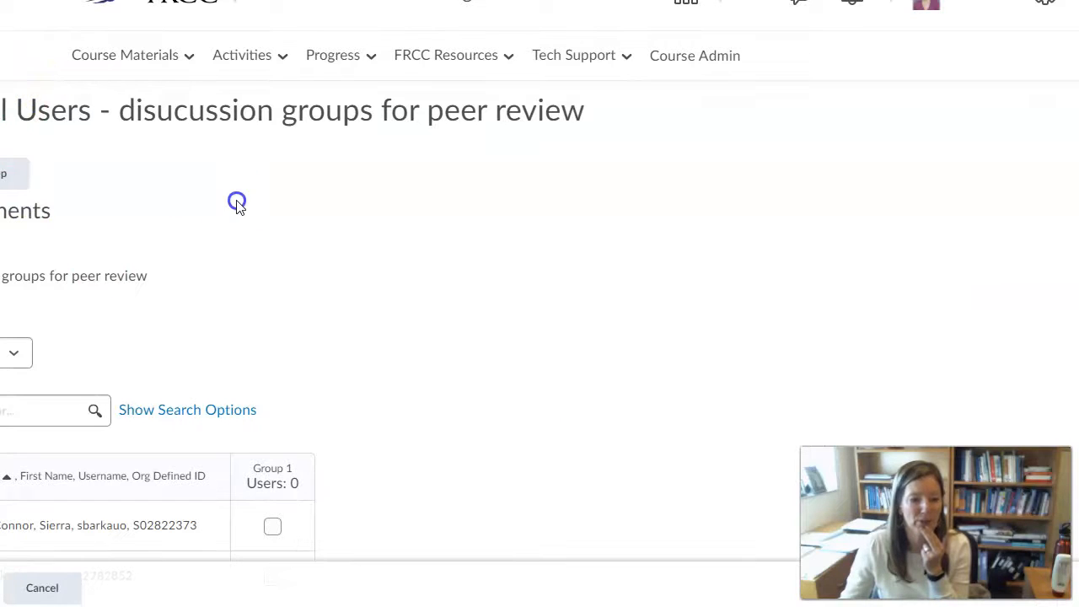
scroll(239, 207, "down", 2)
scroll(239, 208, "up", 1)
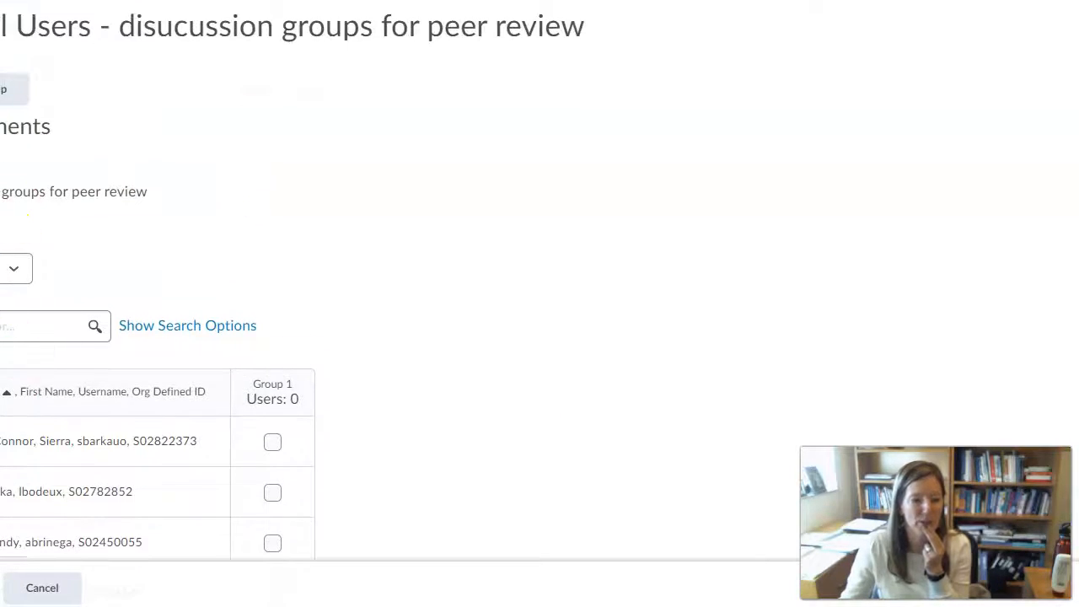
scroll(247, 458, "down", 2)
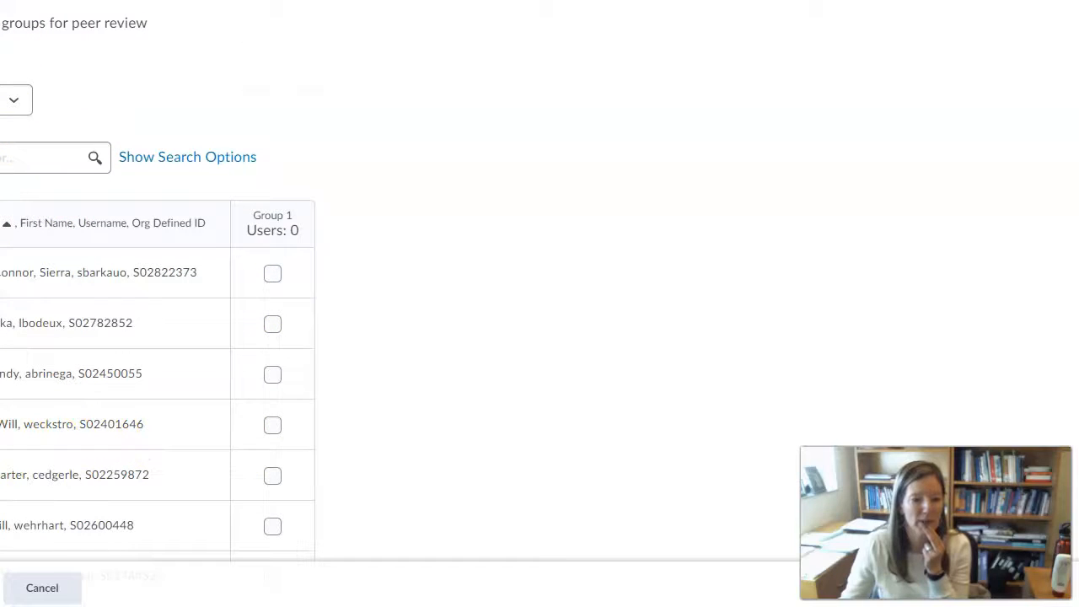
left_click(273, 270)
left_click(279, 376)
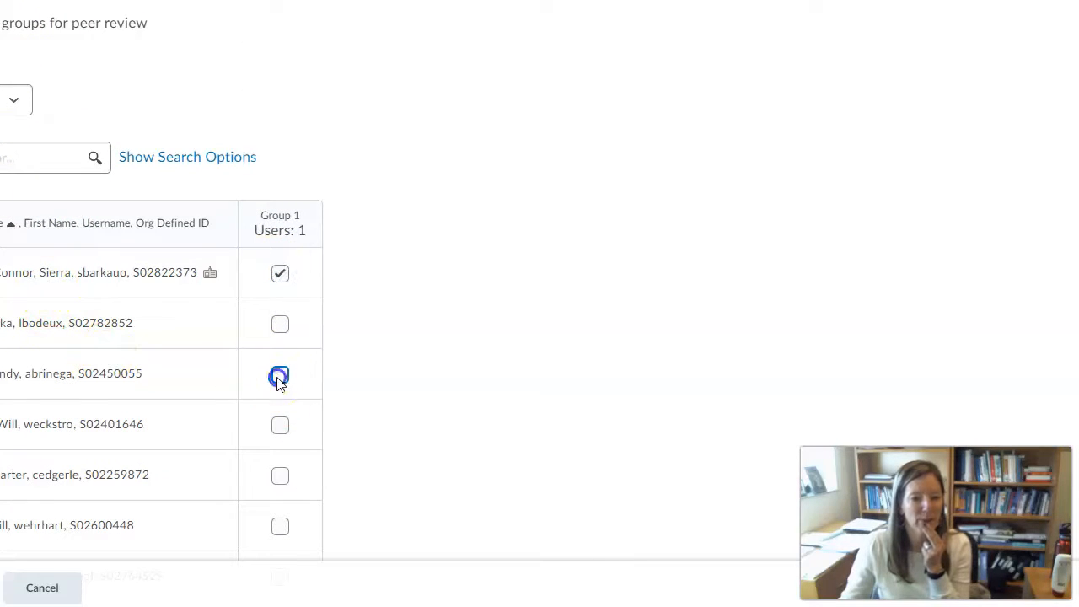
scroll(421, 472, "down", 2)
left_click(281, 359)
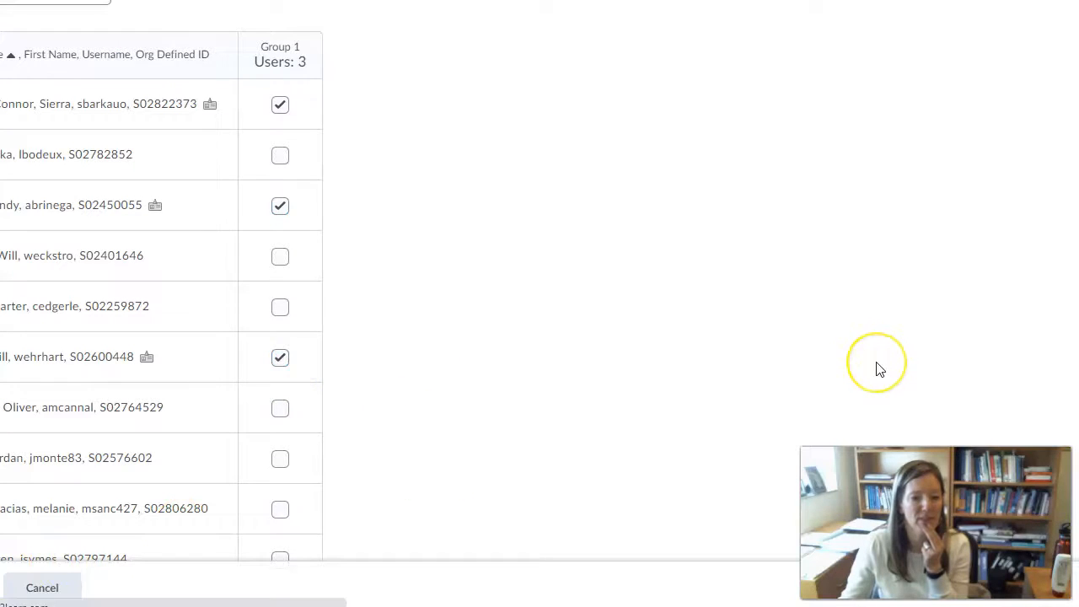
Enroll three other students into Group 2
scroll(455, 448, "down", 1)
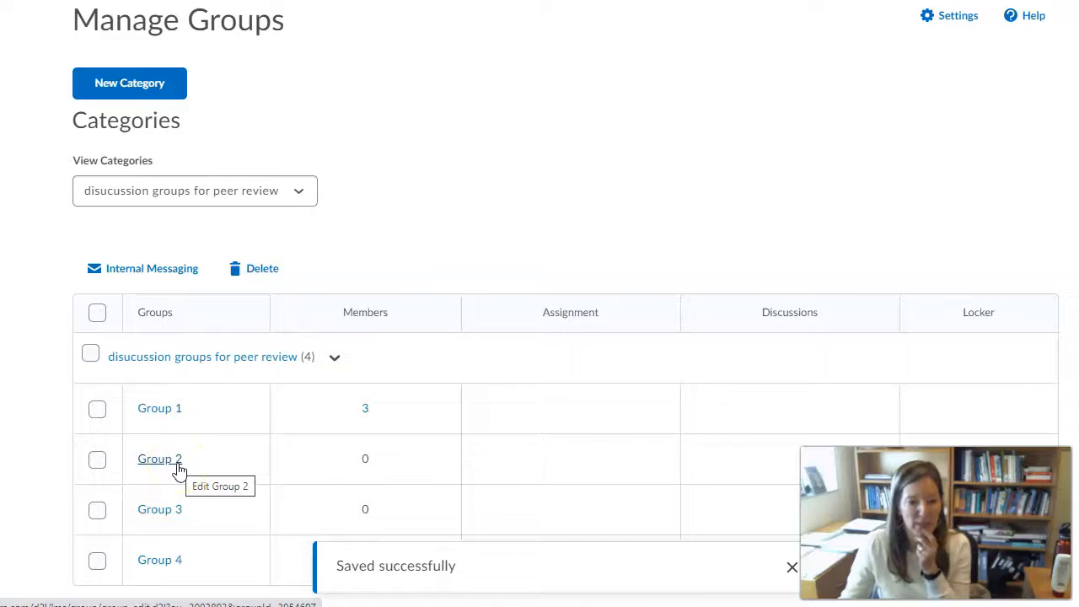
left_click(175, 464)
left_click(145, 188)
scroll(233, 315, "down", 3)
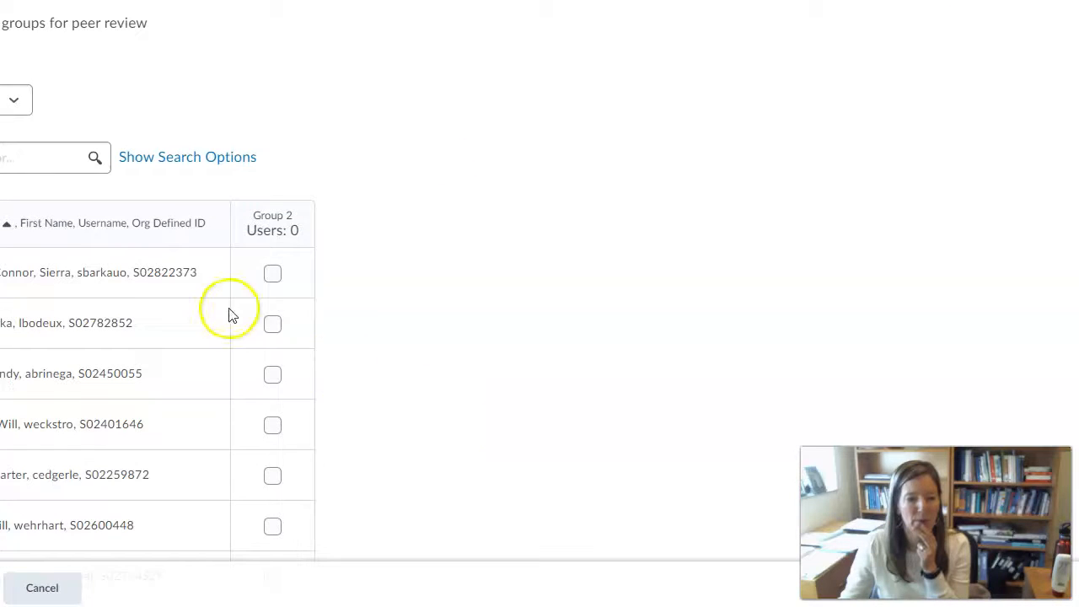
left_click(271, 326)
scroll(304, 368, "down", 4)
left_click(281, 401)
scroll(308, 505, "down", 1)
left_click(272, 462)
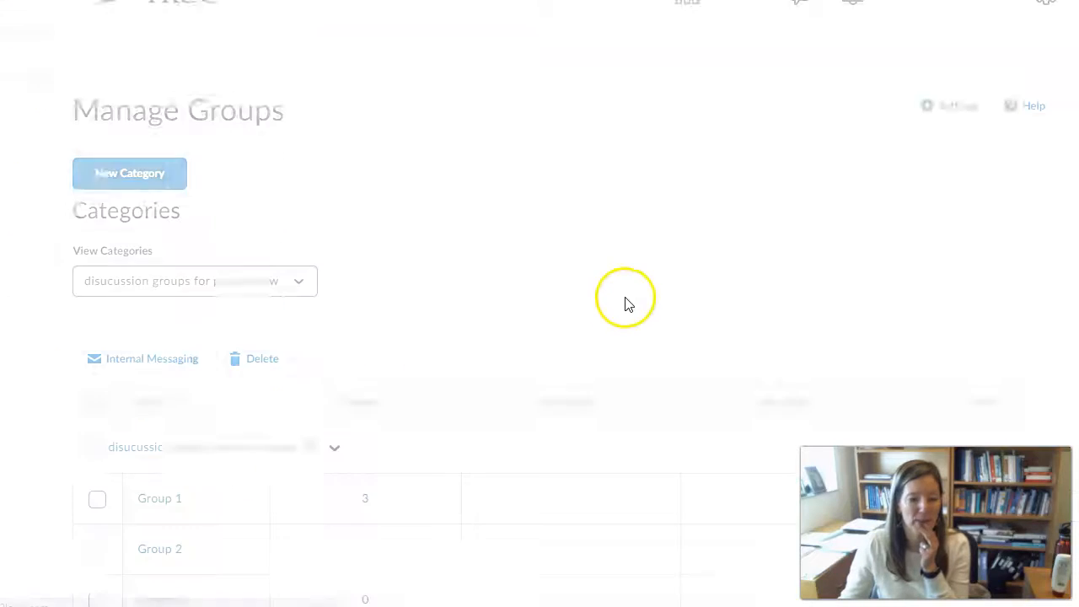
scroll(289, 315, "up", 1)
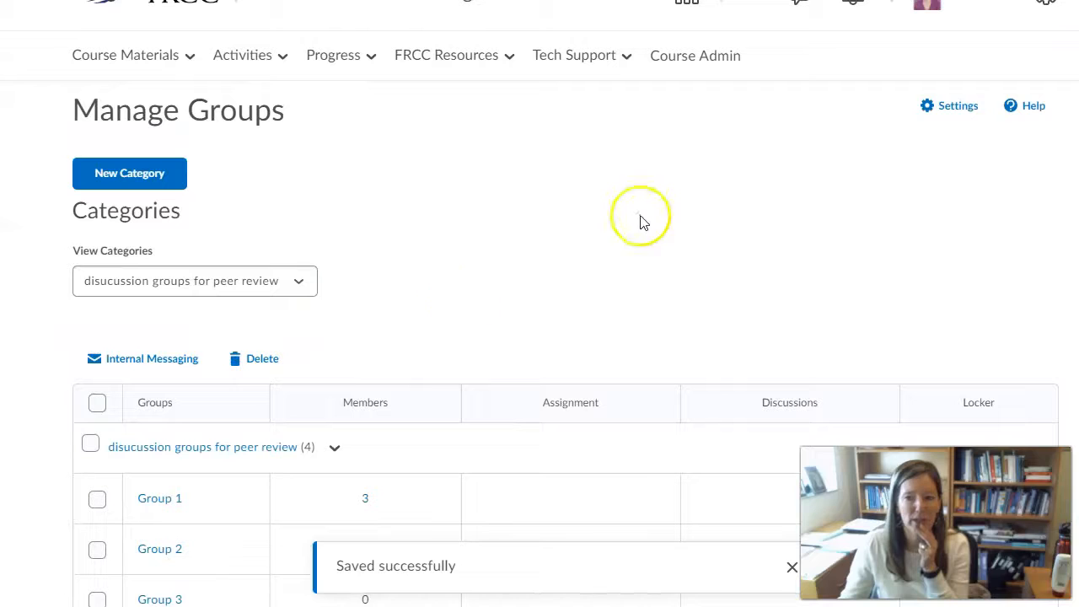
From the course Discussions list, open Writing Prompt #3 in Edit Topic
left_click(278, 61)
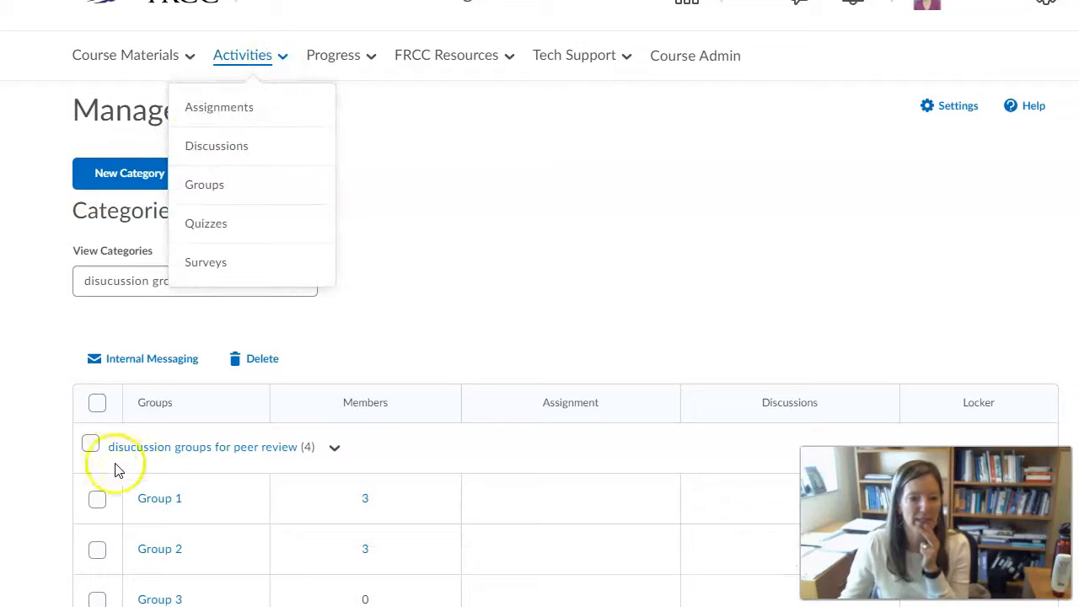
left_click(609, 275)
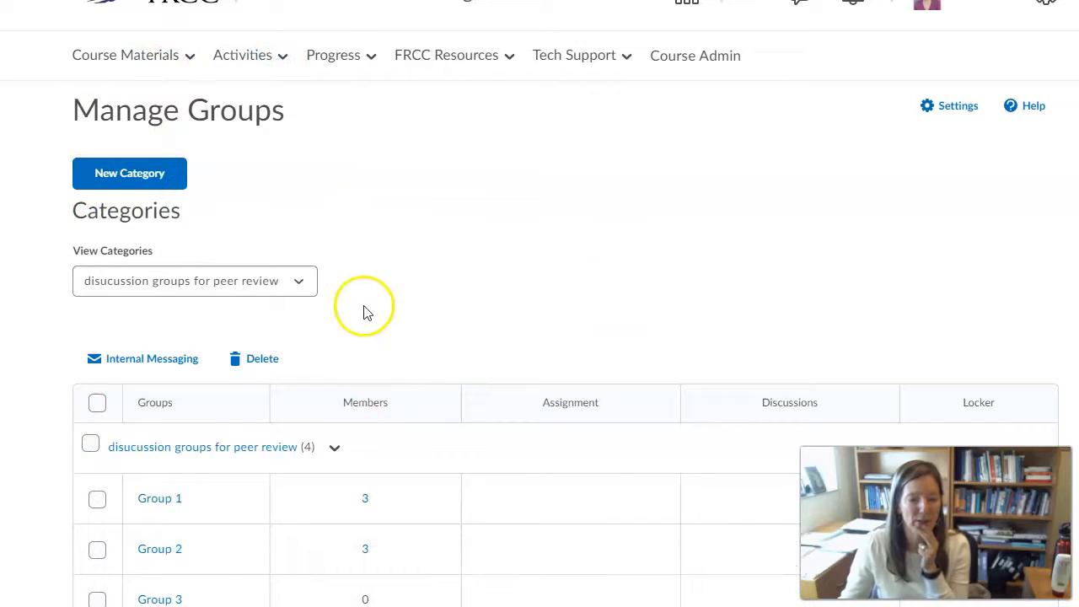
left_click(236, 52)
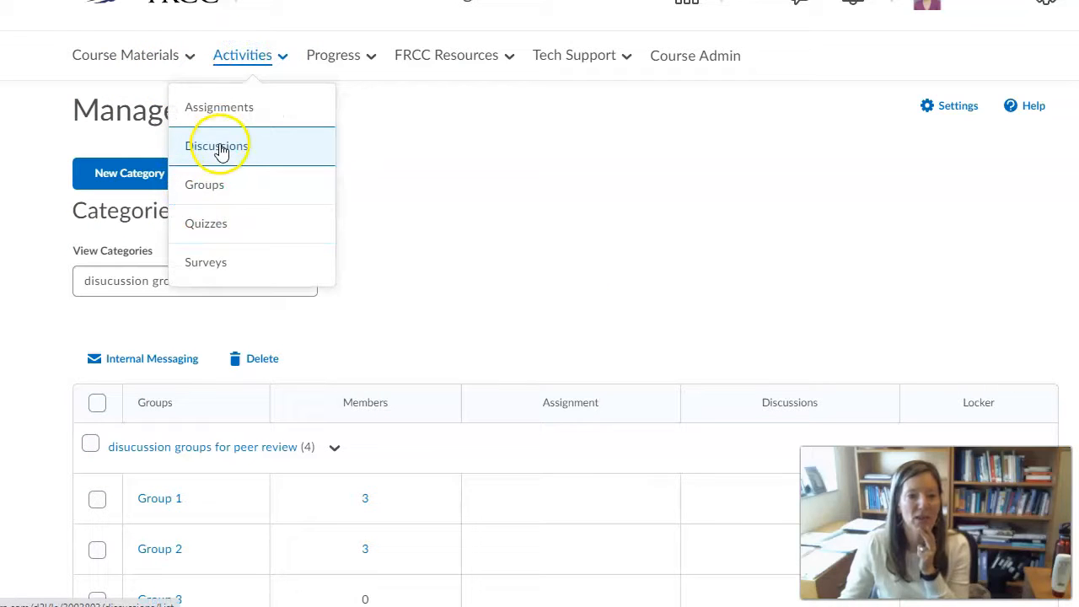
left_click(221, 148)
scroll(506, 394, "down", 20)
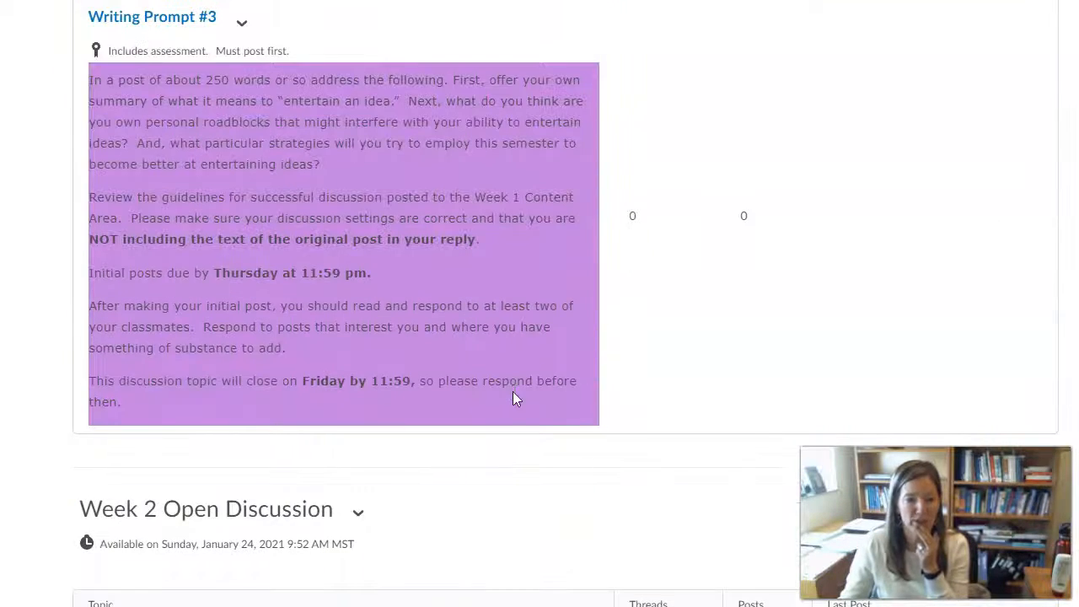
left_click(244, 24)
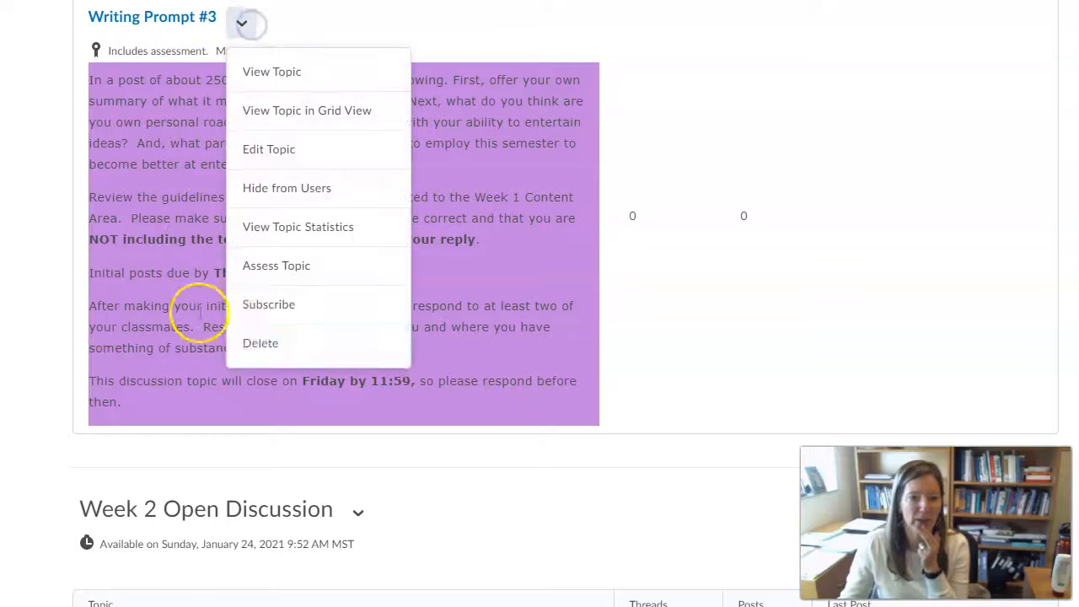
left_click(287, 149)
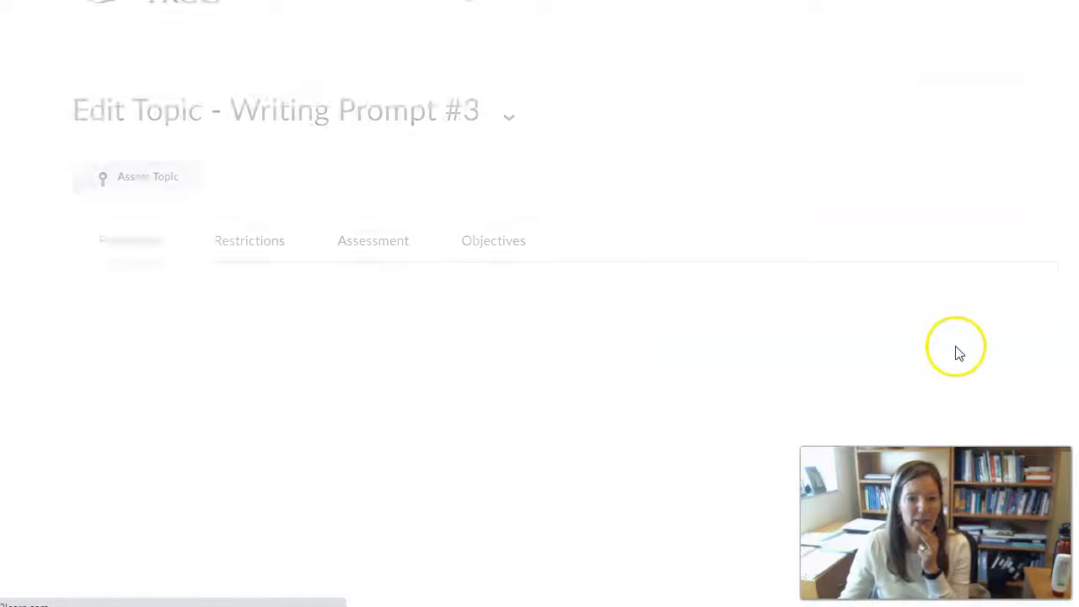
scroll(518, 433, "down", 2)
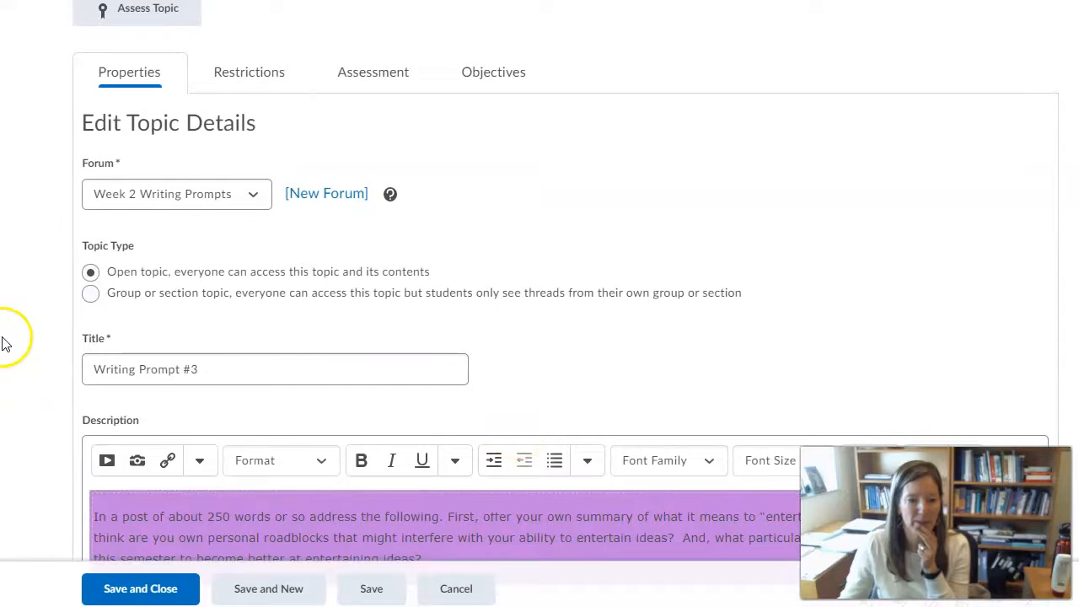
left_click(90, 293)
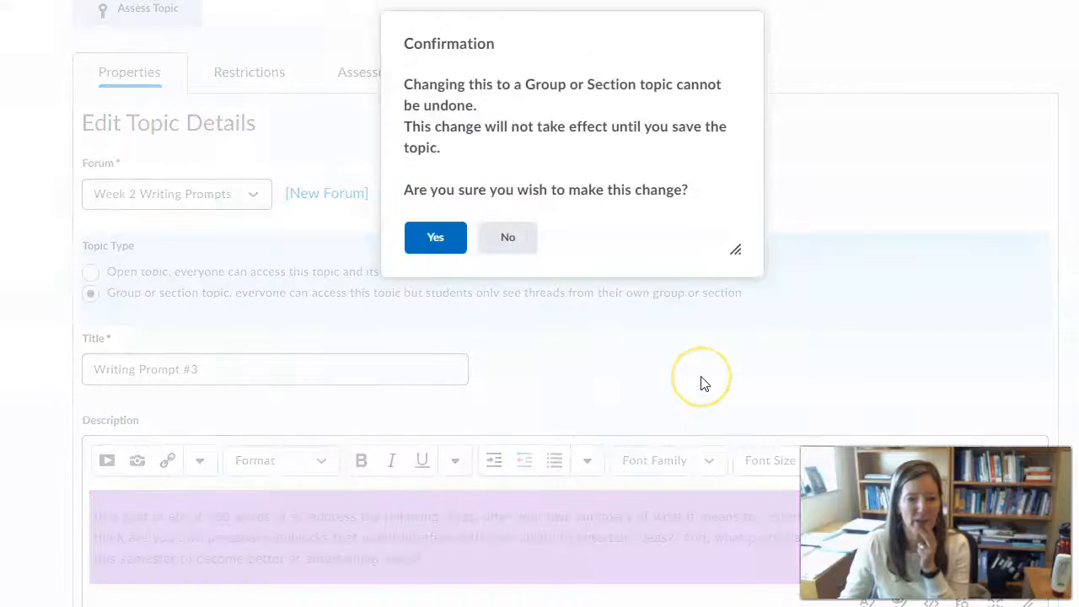
left_click(436, 255)
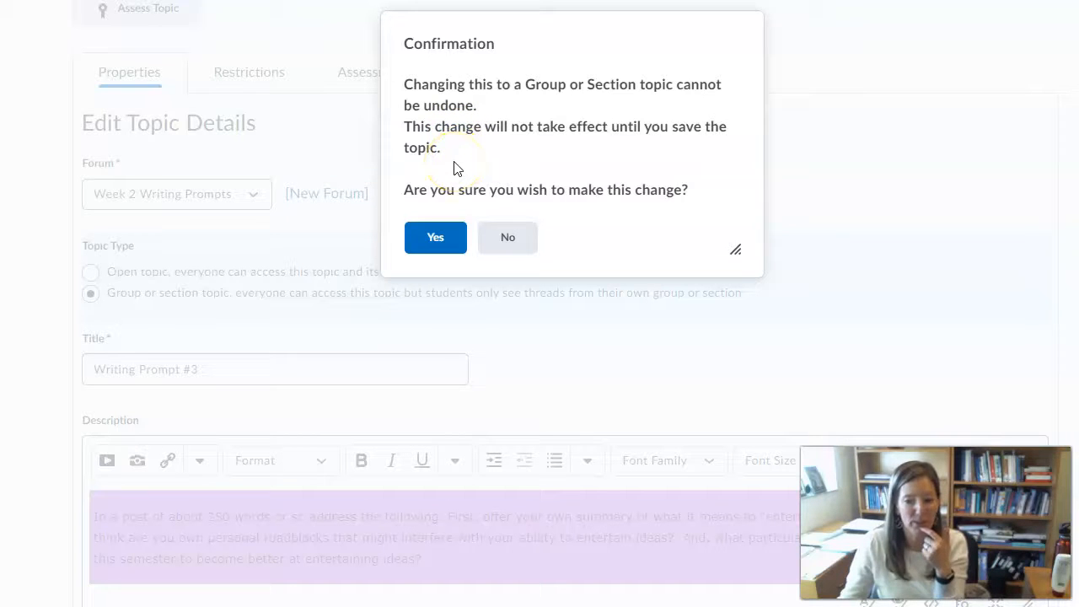
left_click(506, 242)
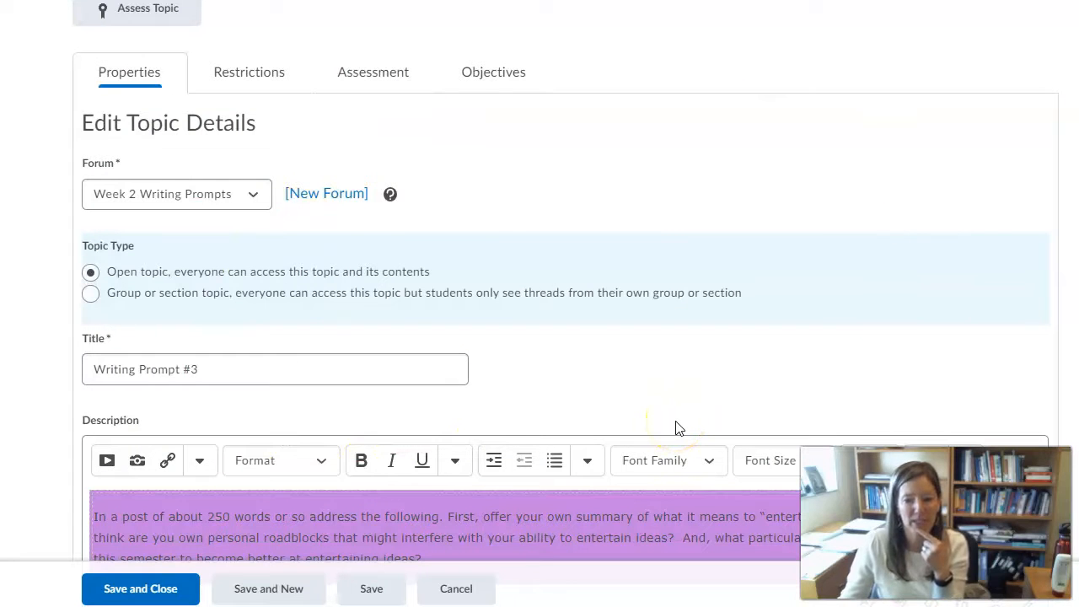
scroll(674, 429, "up", 2)
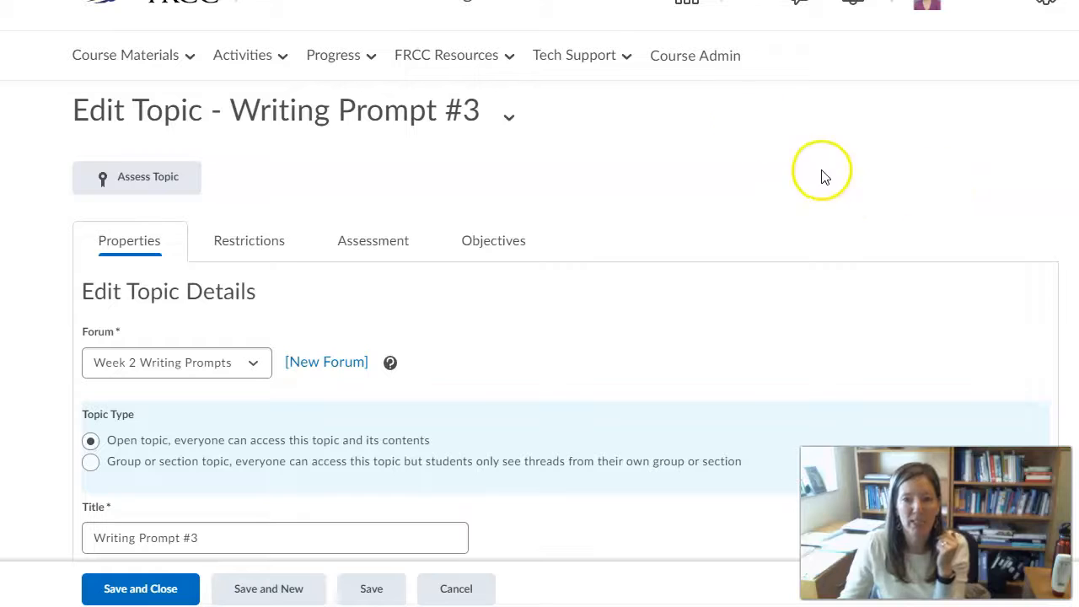
left_click(153, 8)
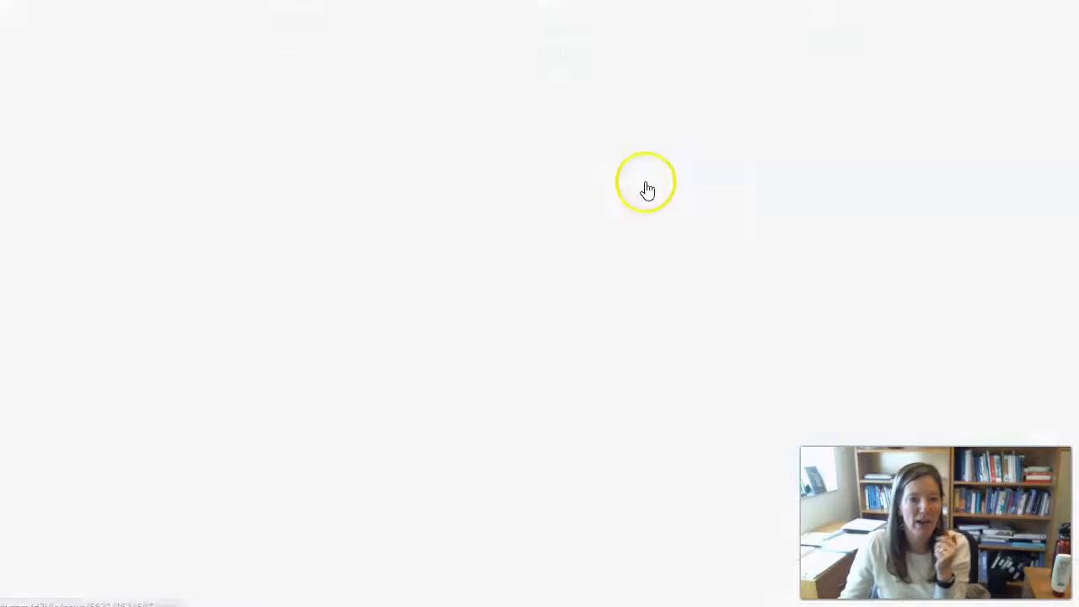
Scroll through the FRCC homepage announcements to the Spring 2021 student welcome post
scroll(159, 421, "down", 3)
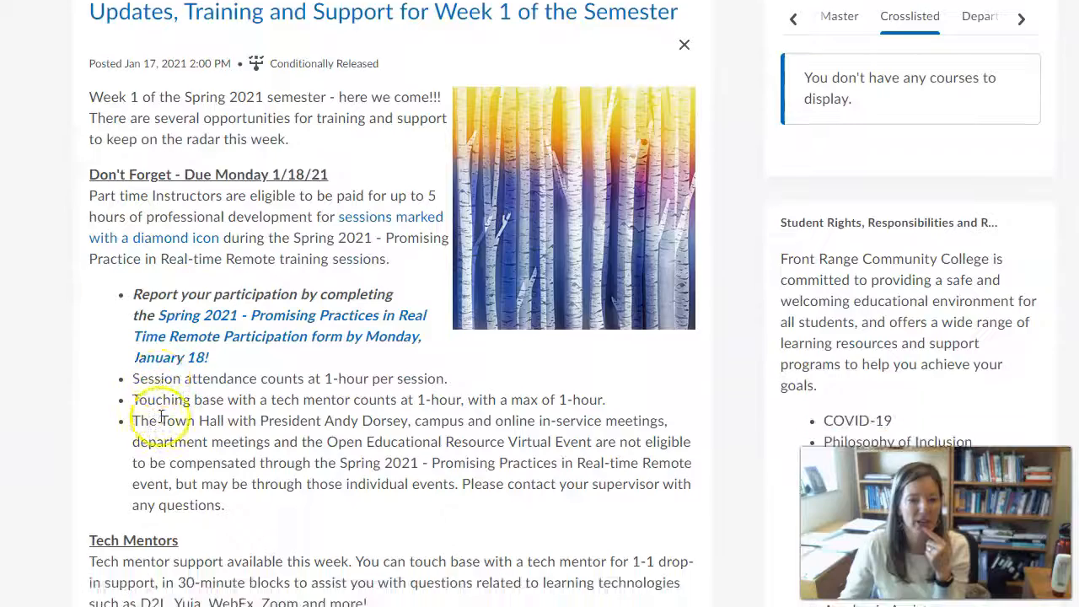
scroll(241, 320, "up", 3)
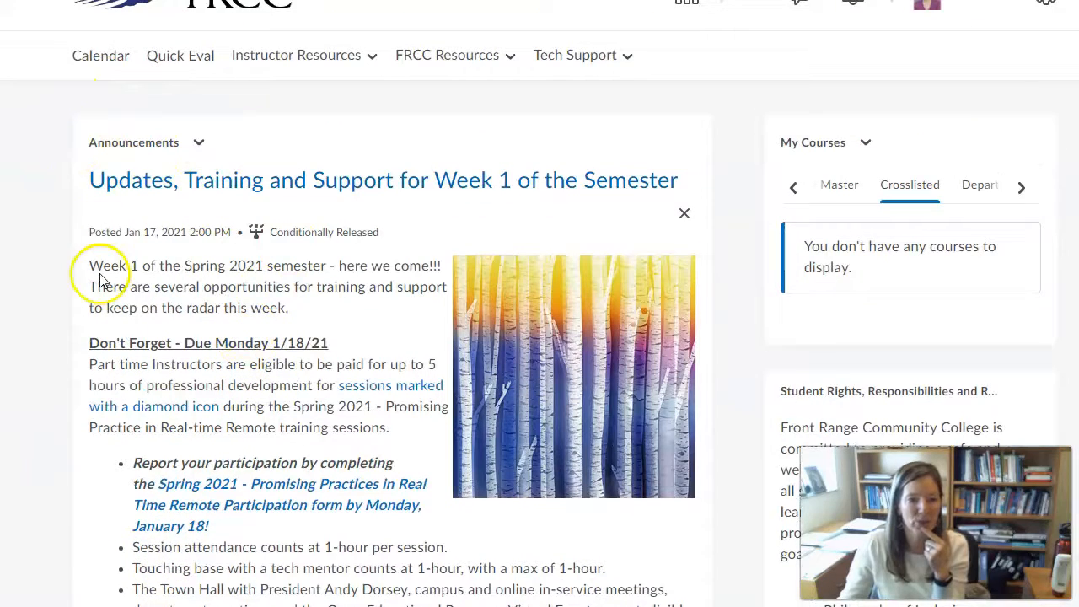
scroll(313, 421, "down", 5)
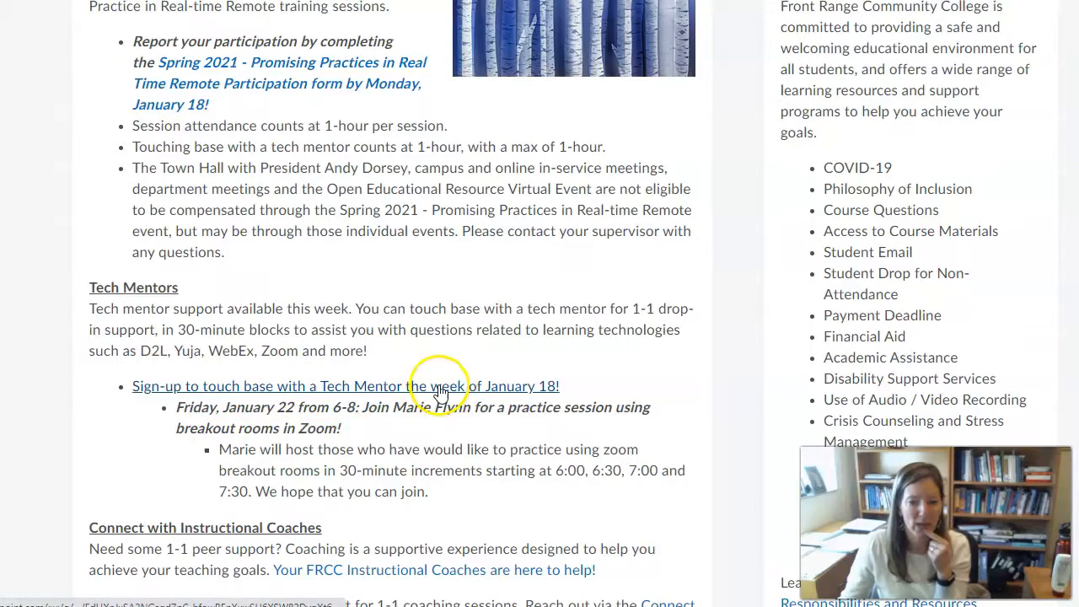
scroll(451, 398, "down", 10)
scroll(439, 392, "down", 1)
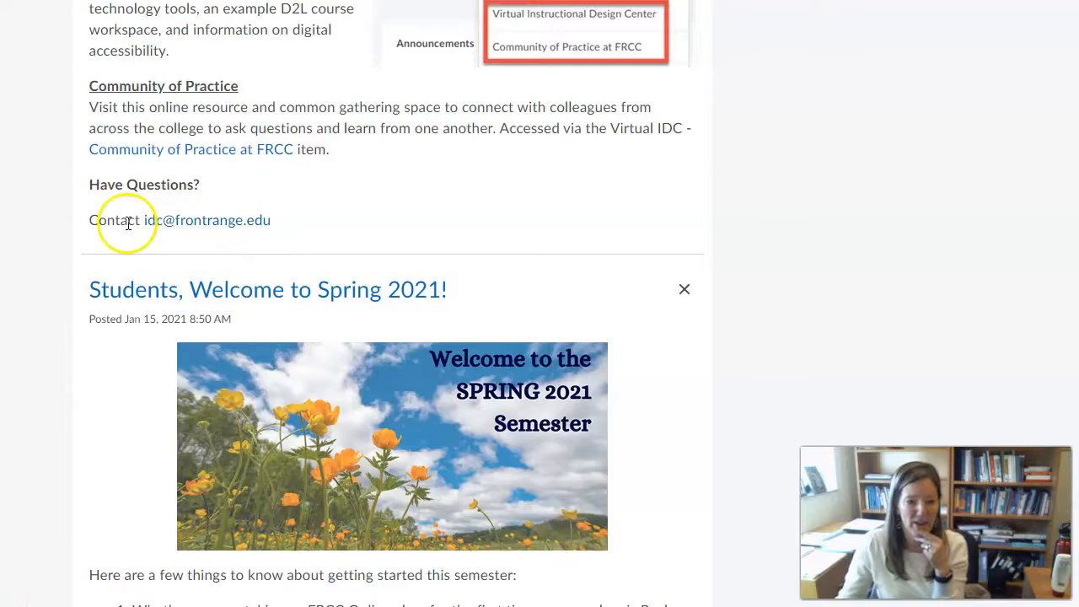
left_click(564, 272)
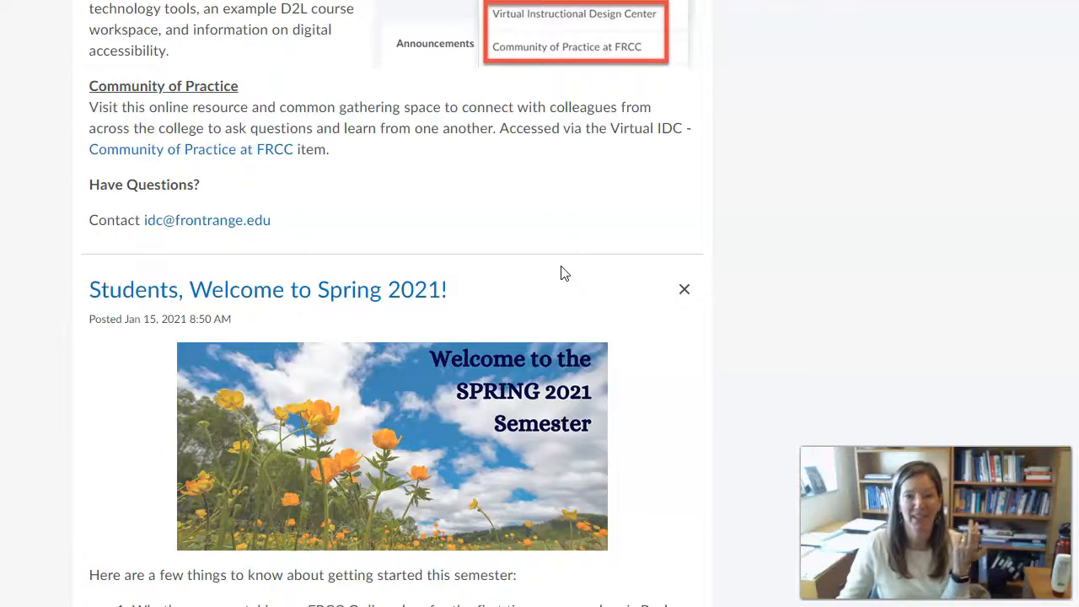
left_click(612, 287)
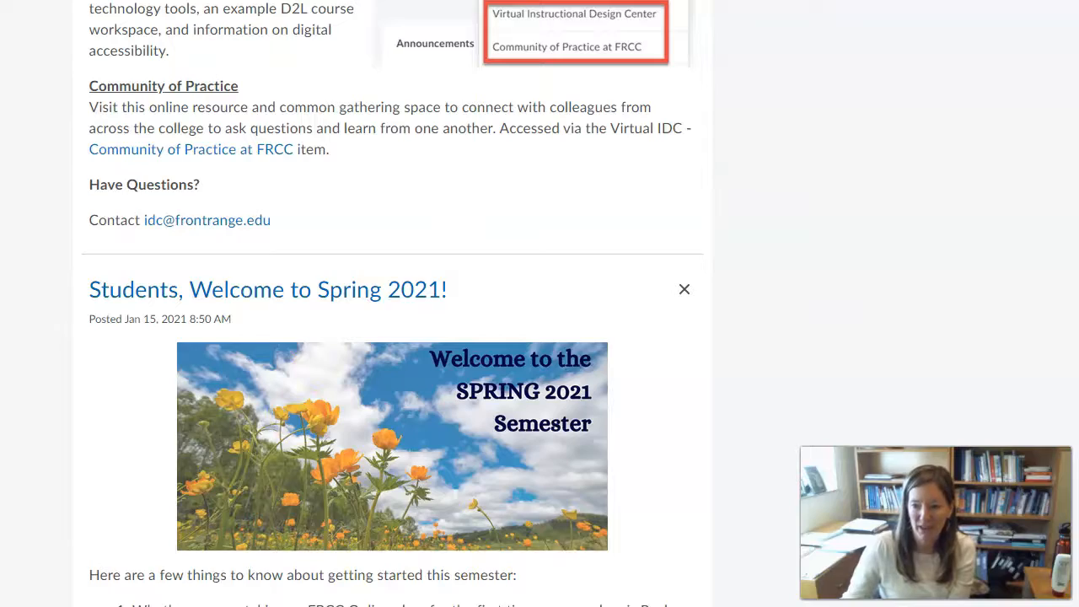
scroll(391, 303, "down", 2)
scroll(391, 303, "up", 6)
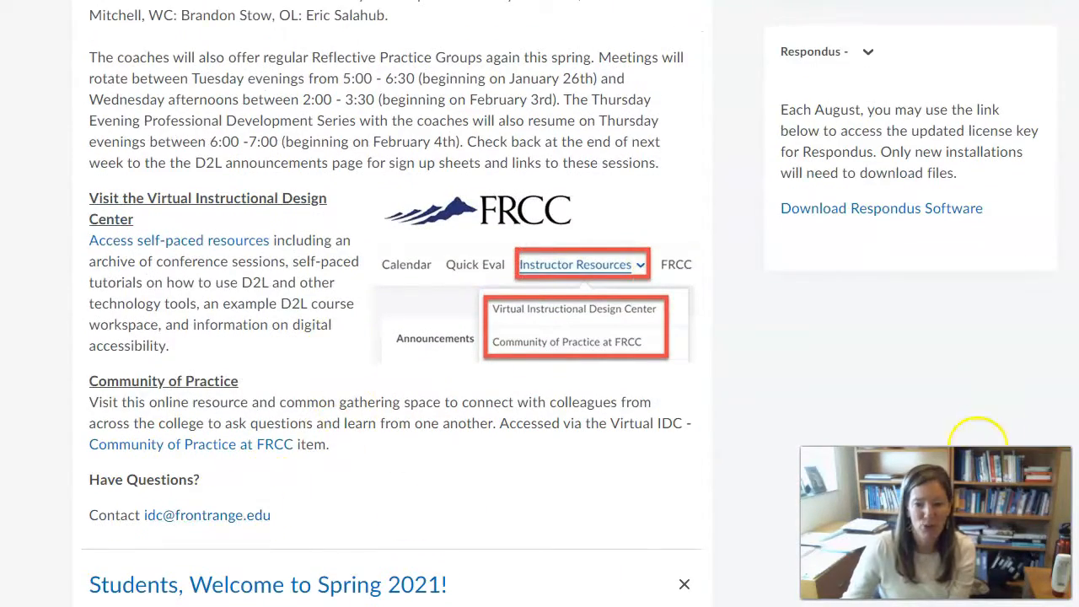
scroll(999, 388, "up", 8)
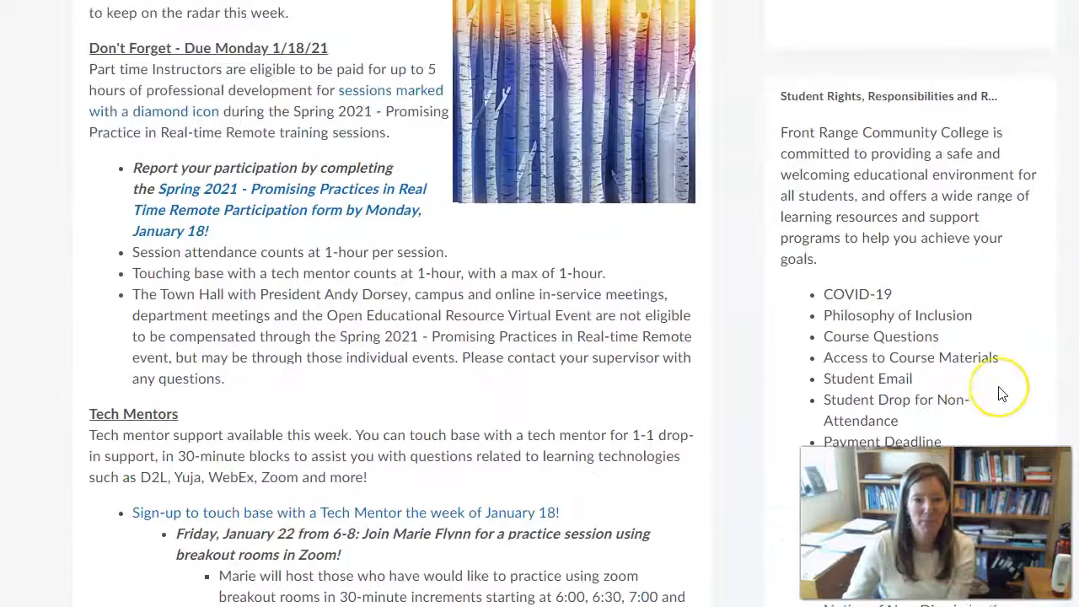
scroll(1002, 394, "up", 4)
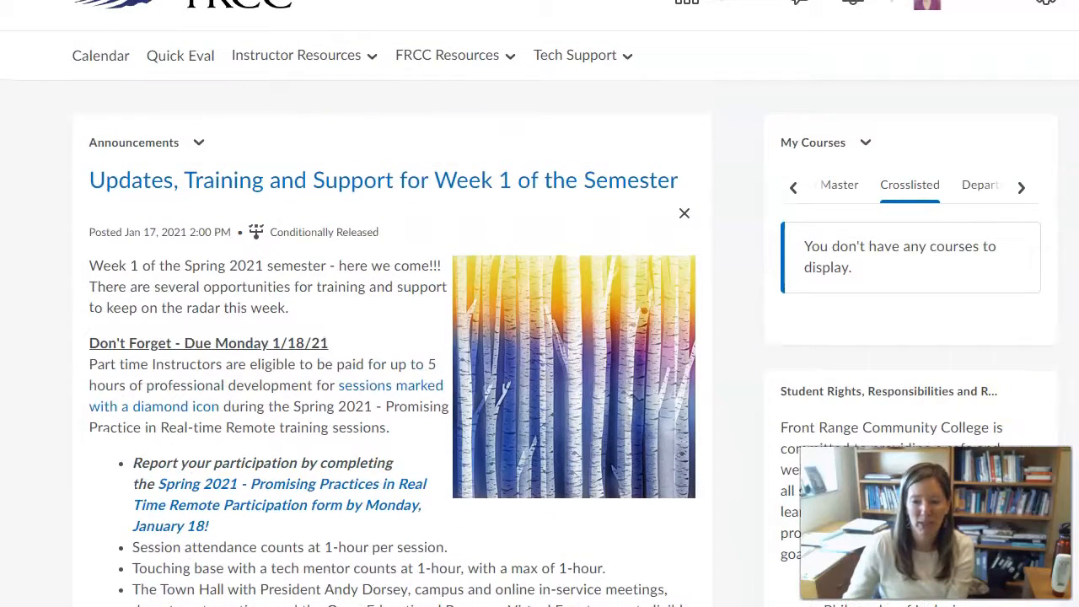